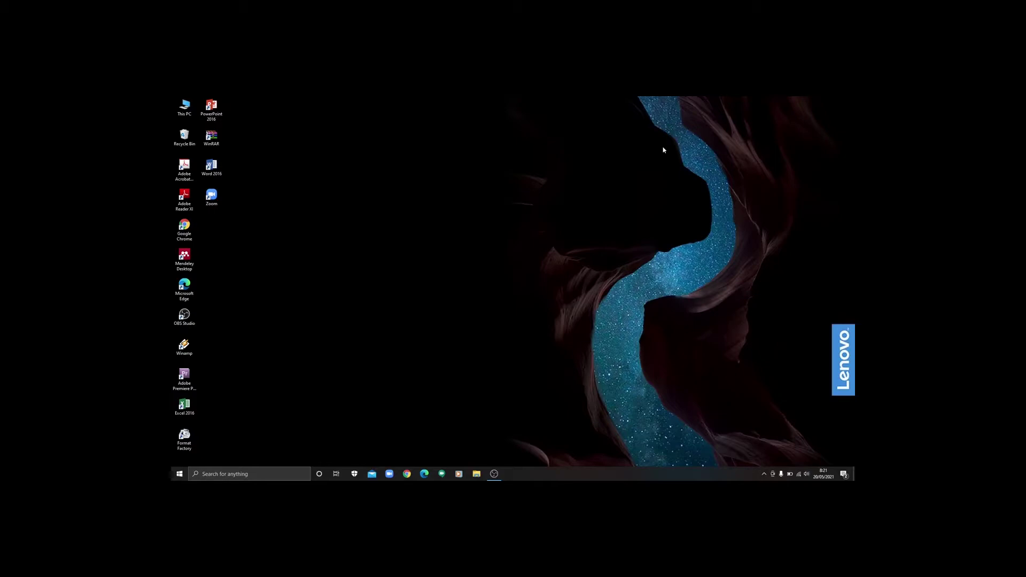
# Step: Open a new Chrome window and search Google for 'jurnal farmasi'
pyautogui.click(406, 474)
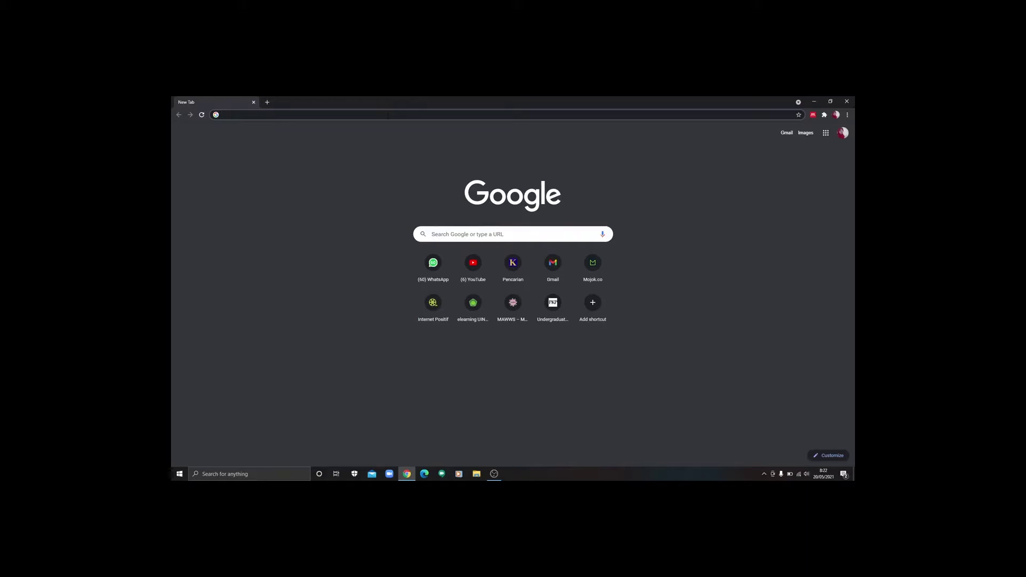
pyautogui.write('jur')
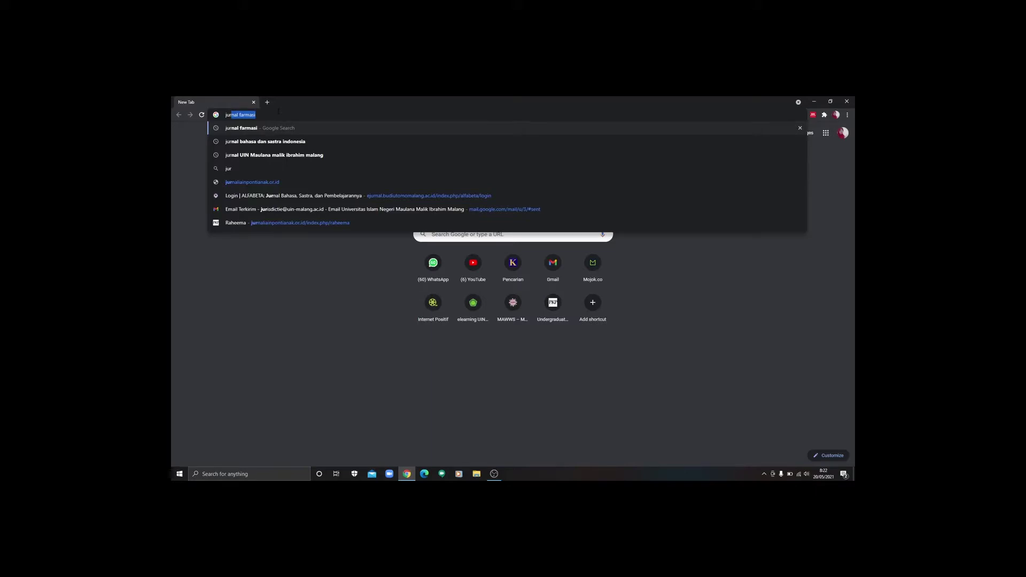
pyautogui.write('nal')
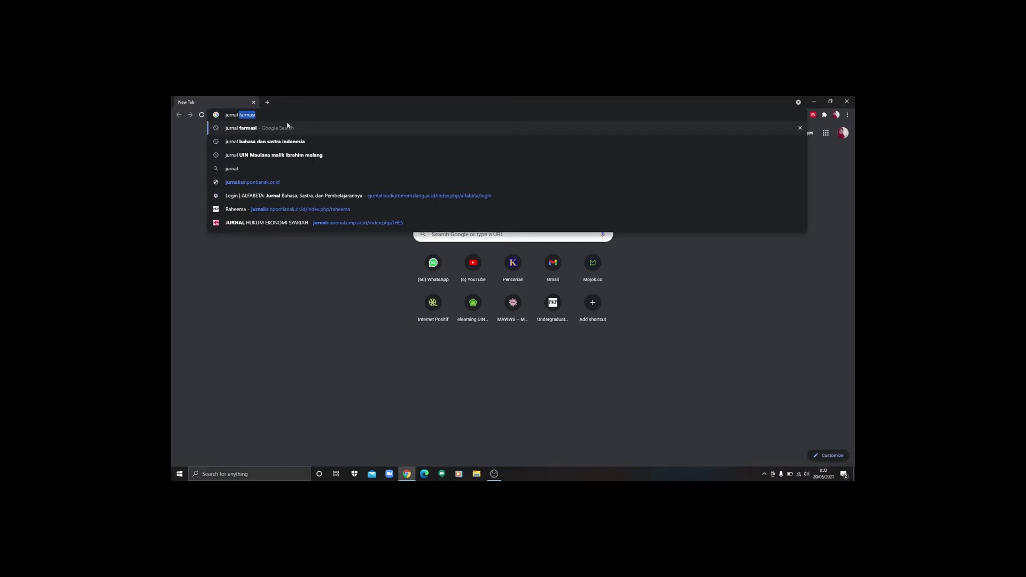
pyautogui.click(287, 128)
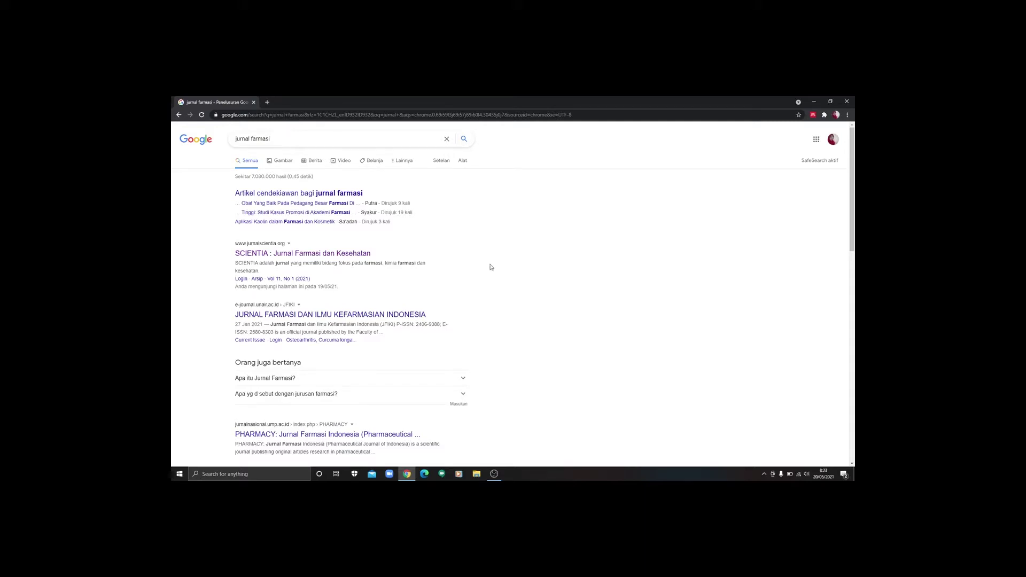
# Step: Open the 'SCIENTIA: Jurnal Farmasi dan Kesehatan' search result in a new tab
pyautogui.moveTo(852, 187)
pyautogui.mouseDown()
pyautogui.moveTo(853, 289)
pyautogui.moveTo(853, 188)
pyautogui.mouseUp()
pyautogui.rightClick(337, 251)
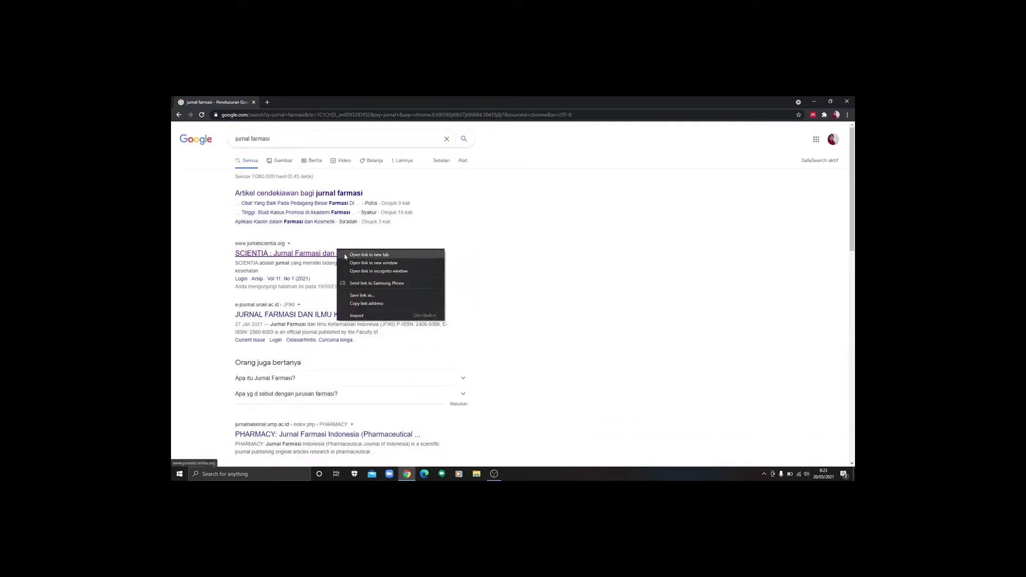
pyautogui.click(369, 255)
# Step: Switch to the SCIENTIA tab and go to its TENTANG KAMI page
pyautogui.click(303, 106)
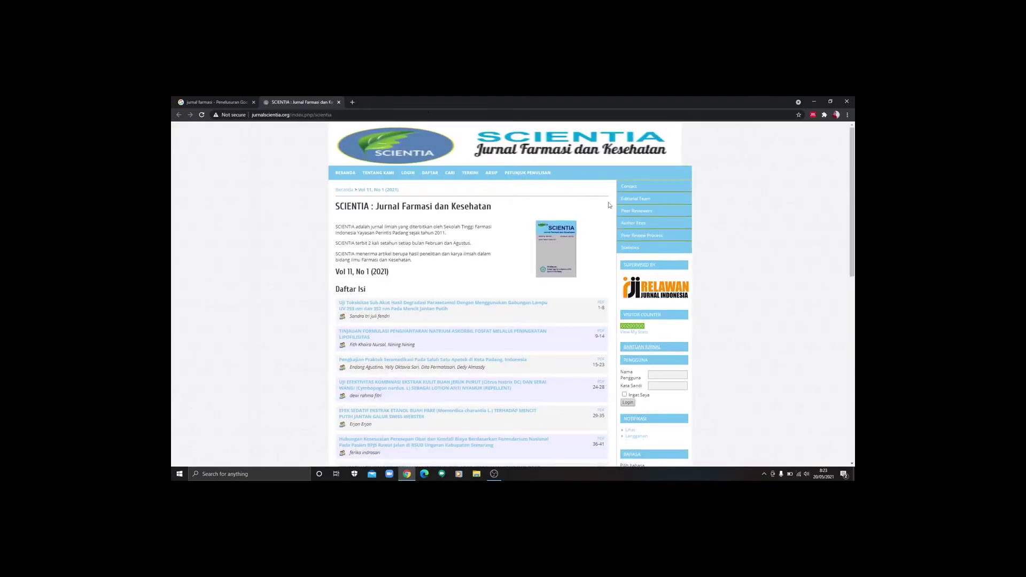
pyautogui.scroll(-1, 853, 170)
pyautogui.scroll(1, 694, 160)
pyautogui.click(376, 179)
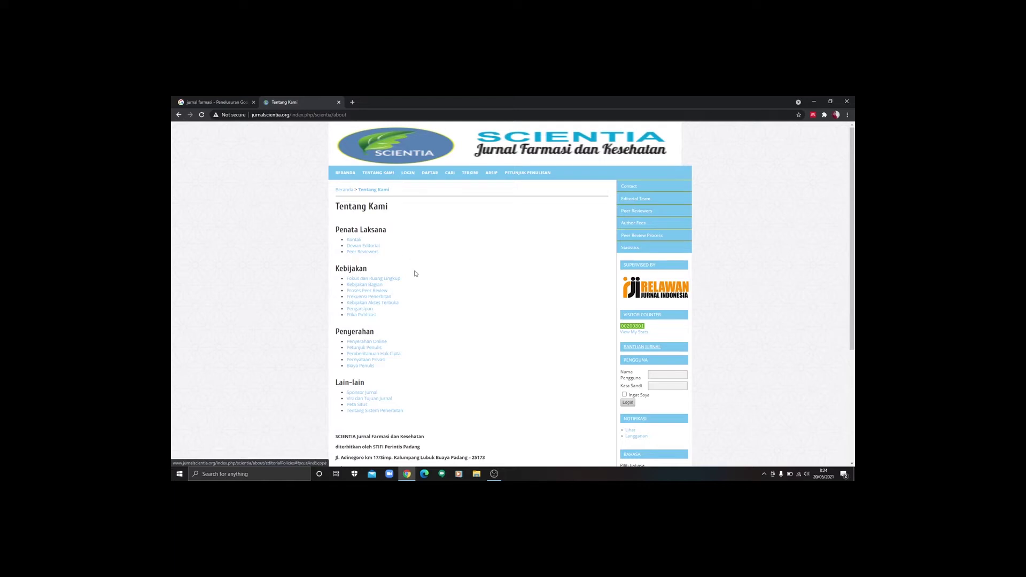
# Step: Open 'Fokus dan Ruang Lingkup' and highlight the 'Bidang Farmasi meliputi…' sentences
pyautogui.click(369, 279)
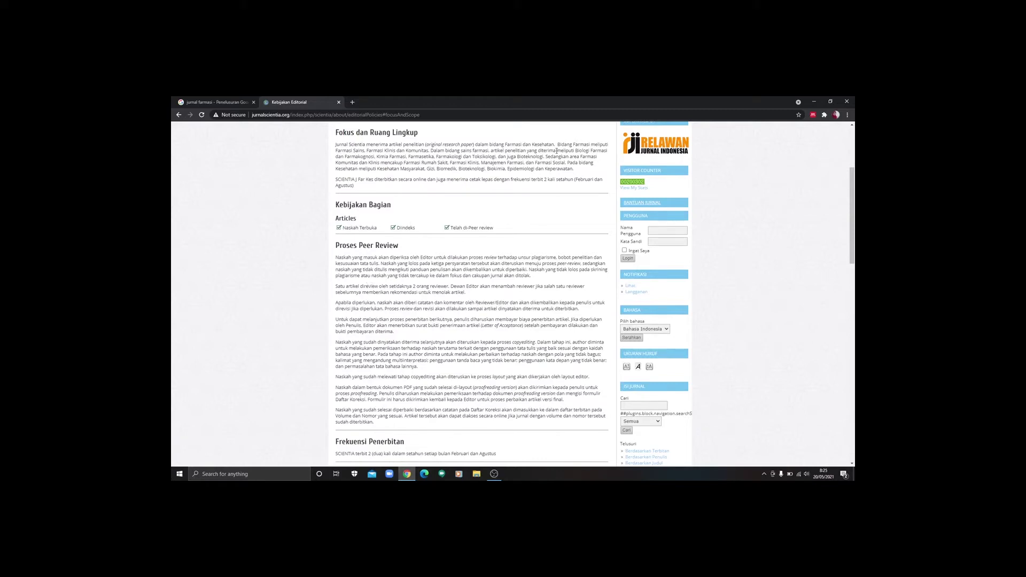
pyautogui.moveTo(557, 144); pyautogui.dragTo(607, 157)
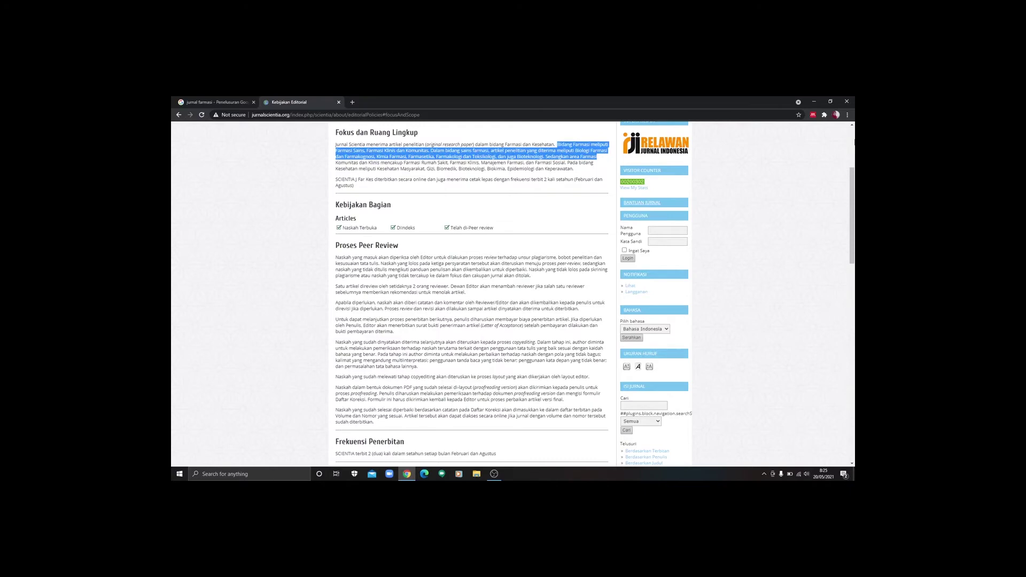
pyautogui.scroll(3, 854, 142)
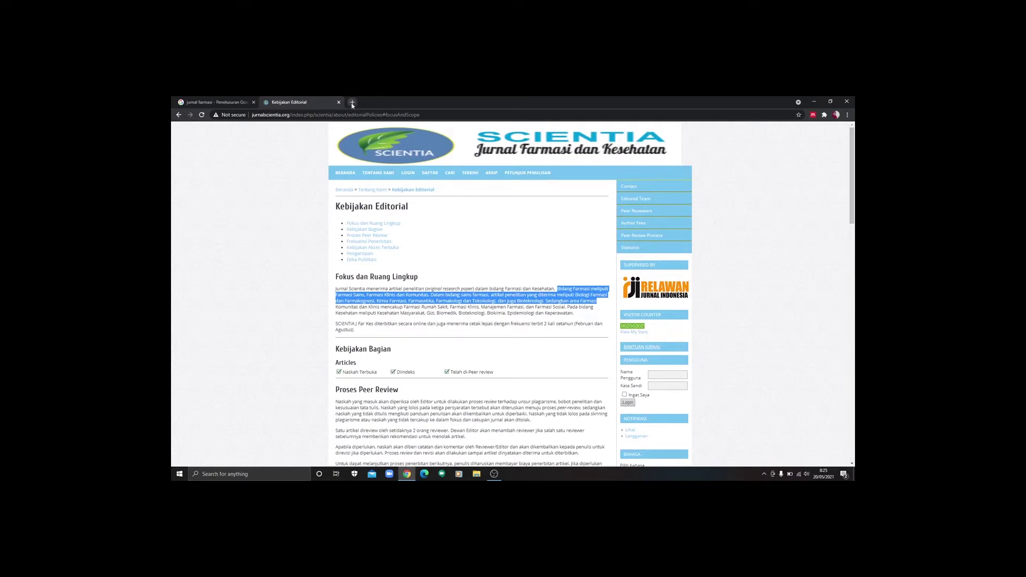
# Step: In a new tab, search 'jurnal hukum ekonomi syariah' and open the Unismuh journal site
pyautogui.click(352, 102)
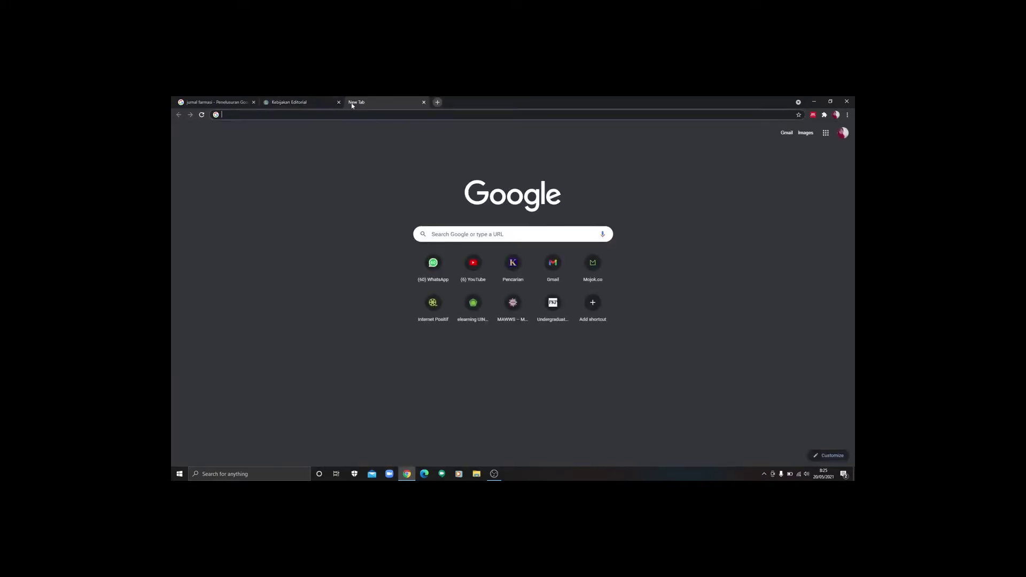
pyautogui.write('jurns')
pyautogui.press('BackSpace')
pyautogui.write('al hukum')
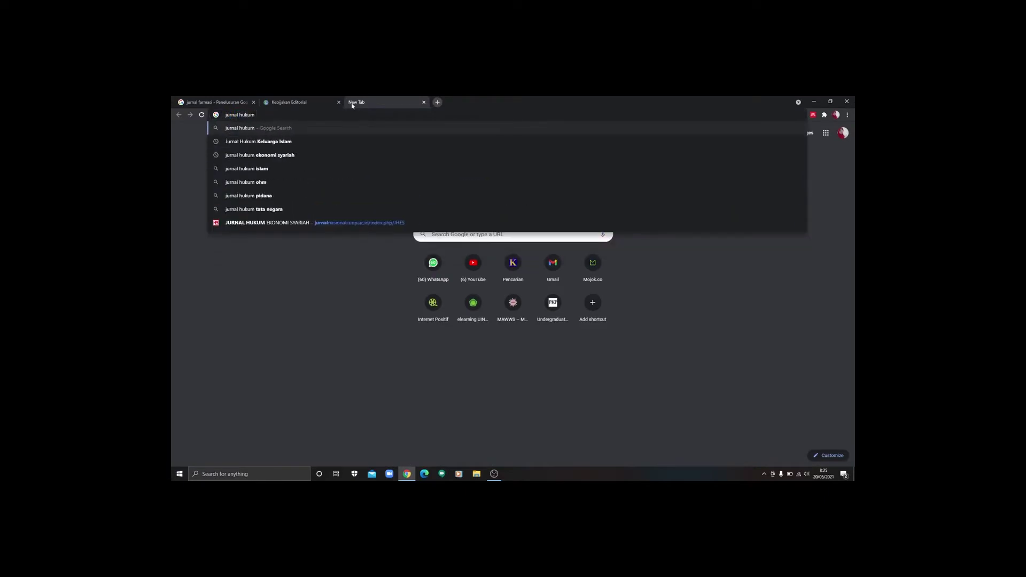
pyautogui.click(286, 158)
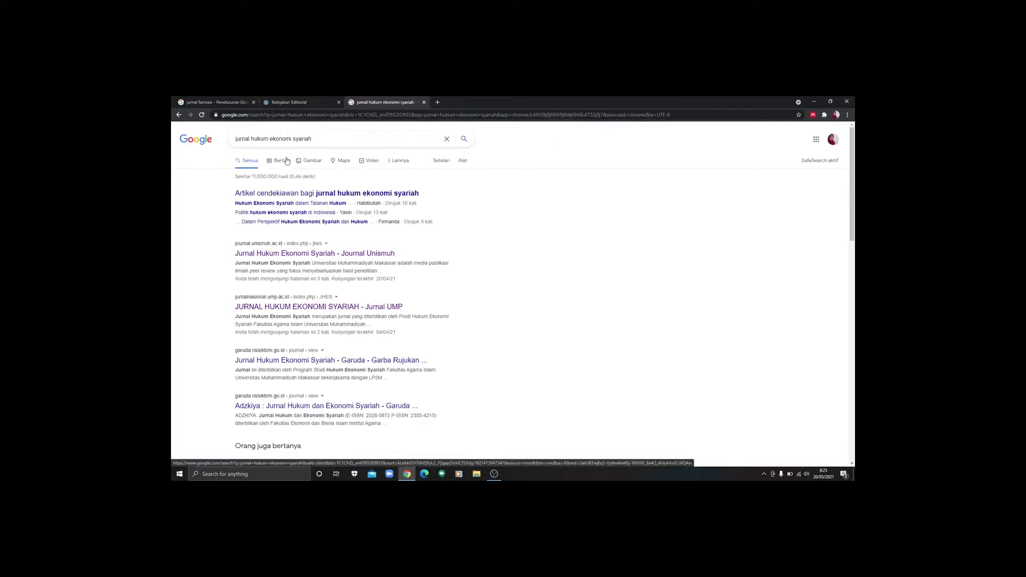
pyautogui.click(301, 255)
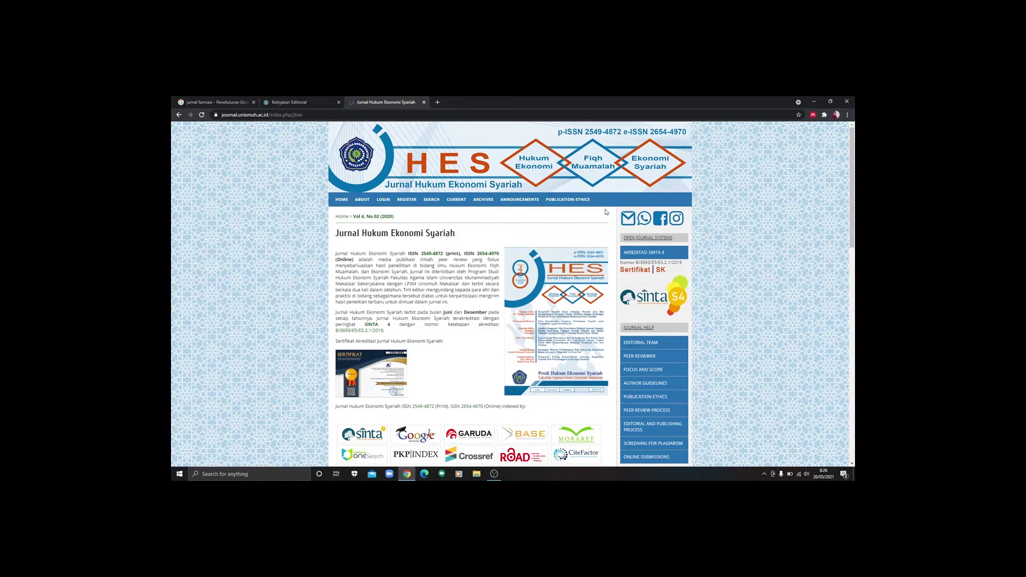
# Step: Compare the SCIENTIA Kebijakan Editorial tab with the Jurnal Hukum Ekonomi Syariah tab, then add a blank tab
pyautogui.click(287, 102)
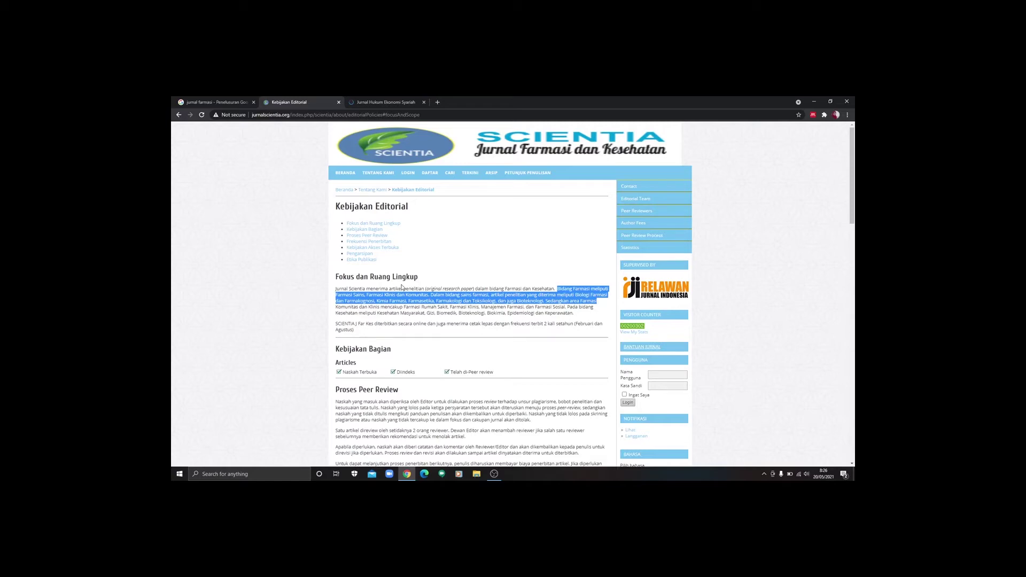
pyautogui.click(403, 101)
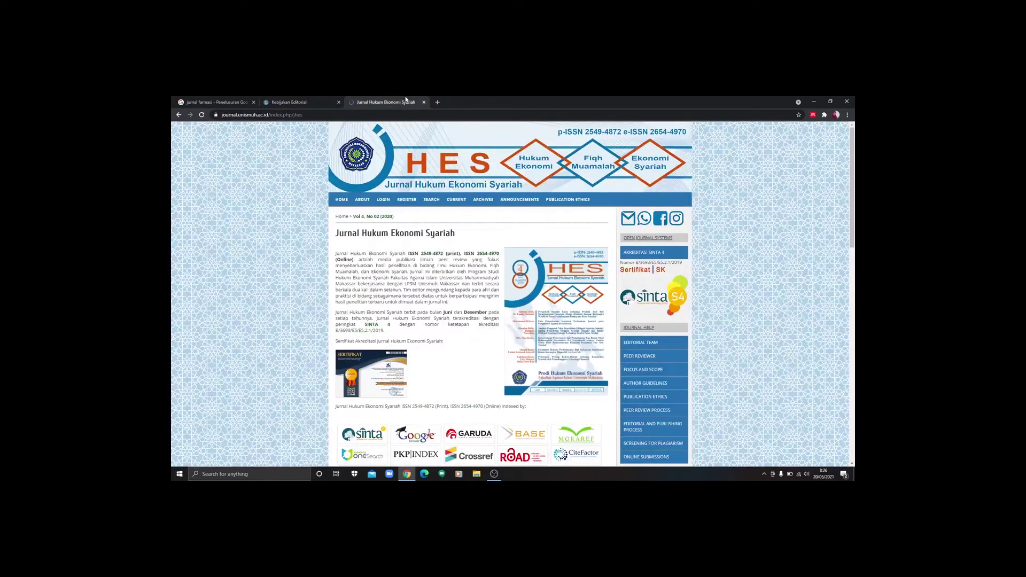
pyautogui.click(314, 101)
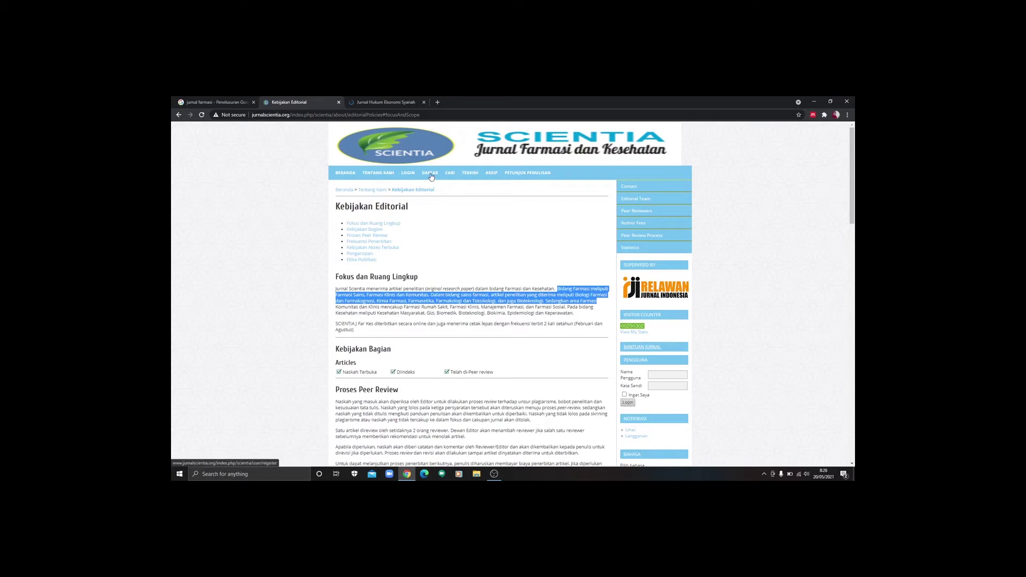
pyautogui.click(390, 101)
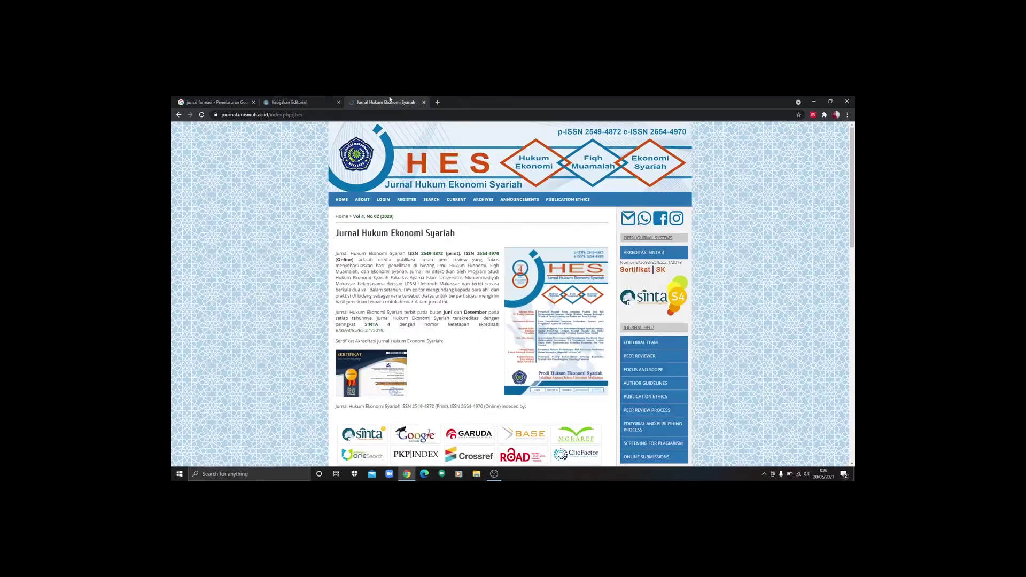
pyautogui.click(437, 103)
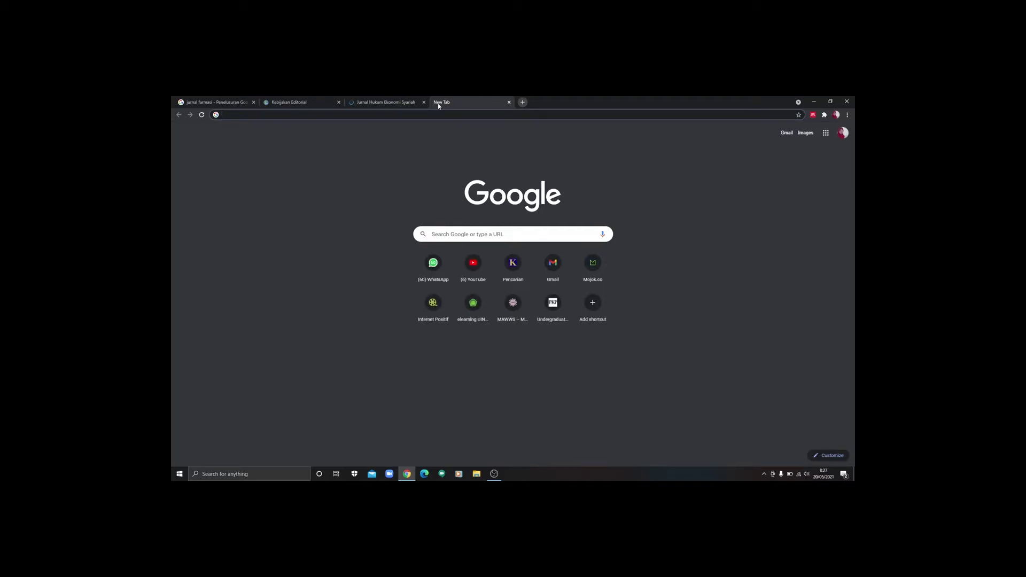
# Step: Search for 'journal islamic business law', open the journal's site and go to Register
pyautogui.write('journal')
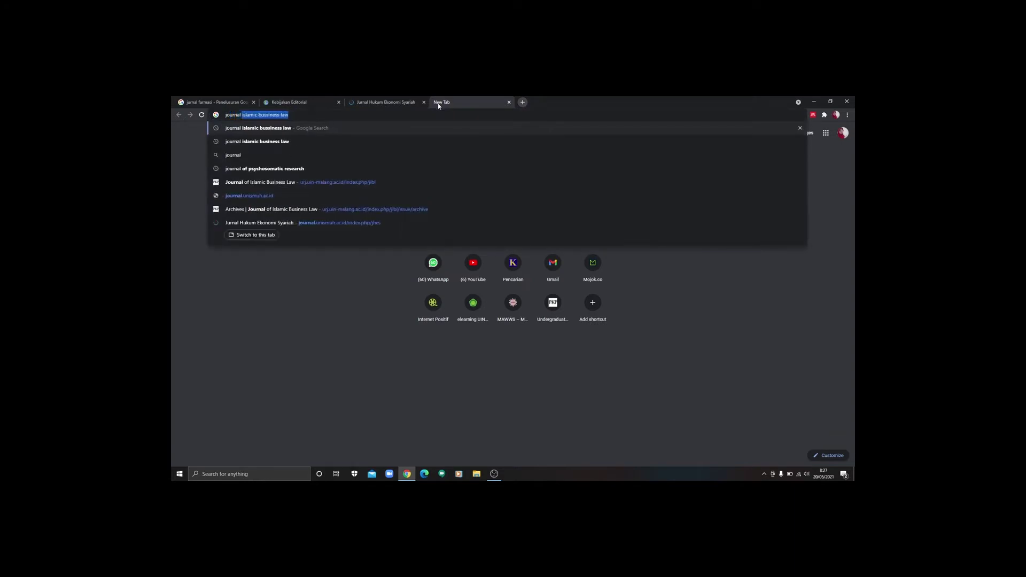
pyautogui.click(314, 132)
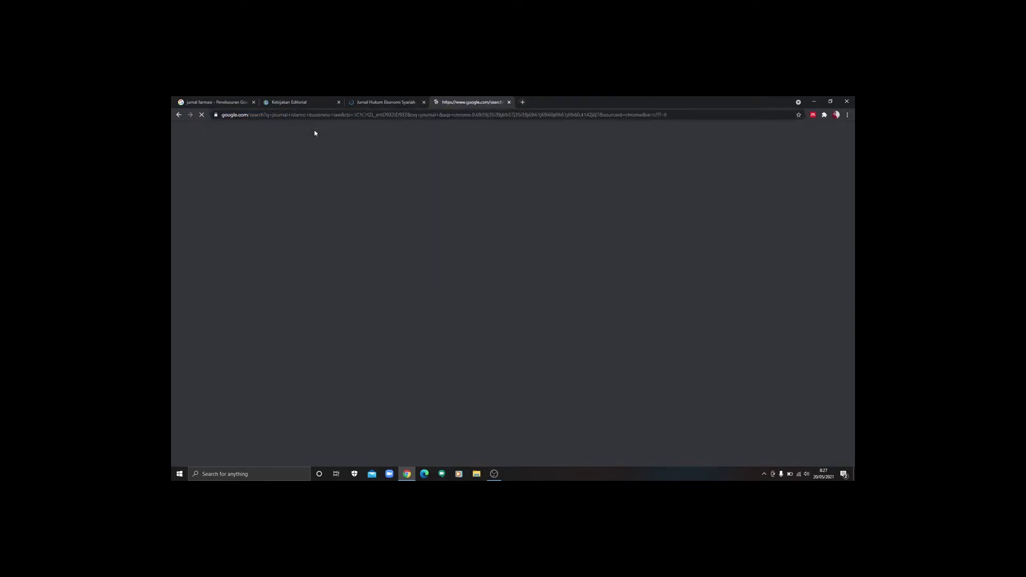
pyautogui.click(288, 281)
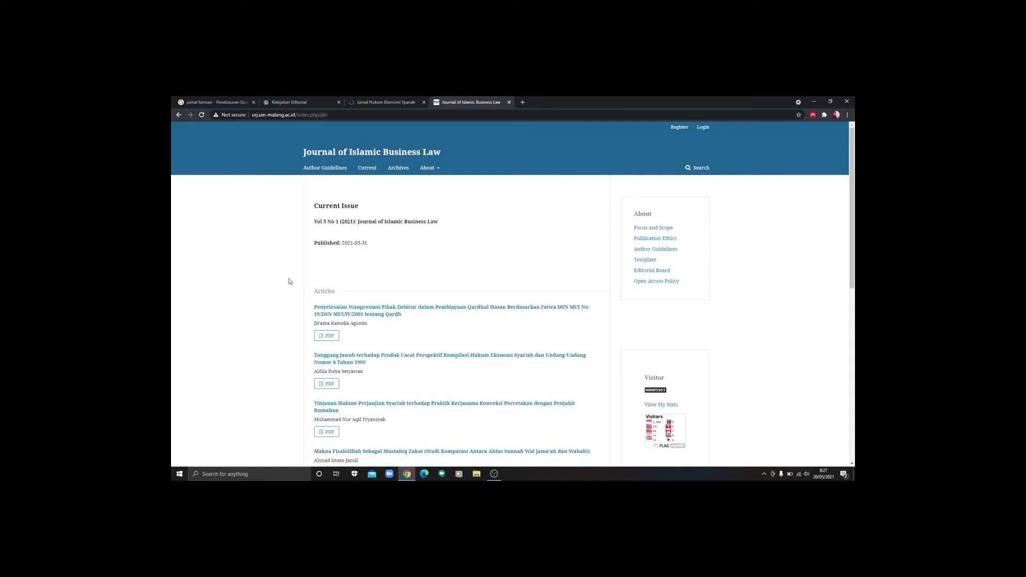
pyautogui.moveTo(853, 278); pyautogui.dragTo(854, 222)
pyautogui.click(679, 129)
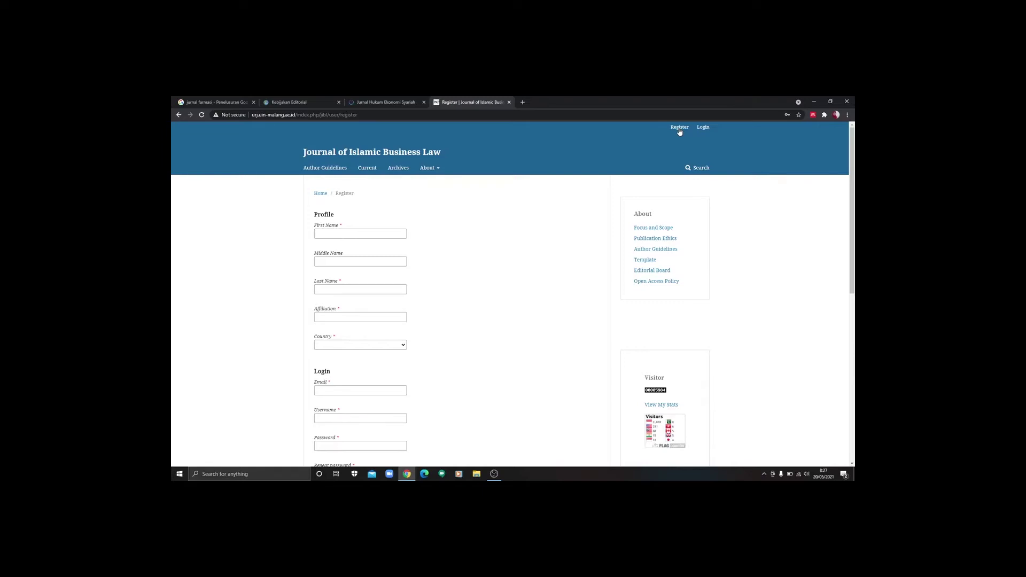
# Step: Scroll the registration form, then return to the SCIENTIA Kebijakan Editorial tab
pyautogui.moveTo(853, 161)
pyautogui.mouseDown()
pyautogui.moveTo(853, 263)
pyautogui.moveTo(854, 160)
pyautogui.mouseUp()
pyautogui.click(322, 101)
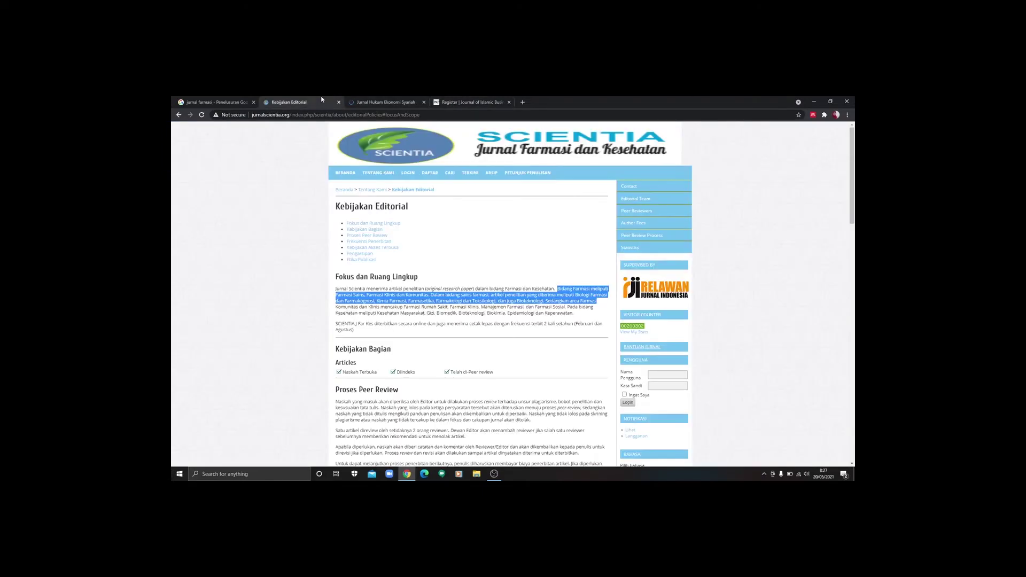
# Step: Open SCIENTIA's DAFTAR form, then return to the Islamic Business Law registration tab
pyautogui.click(426, 175)
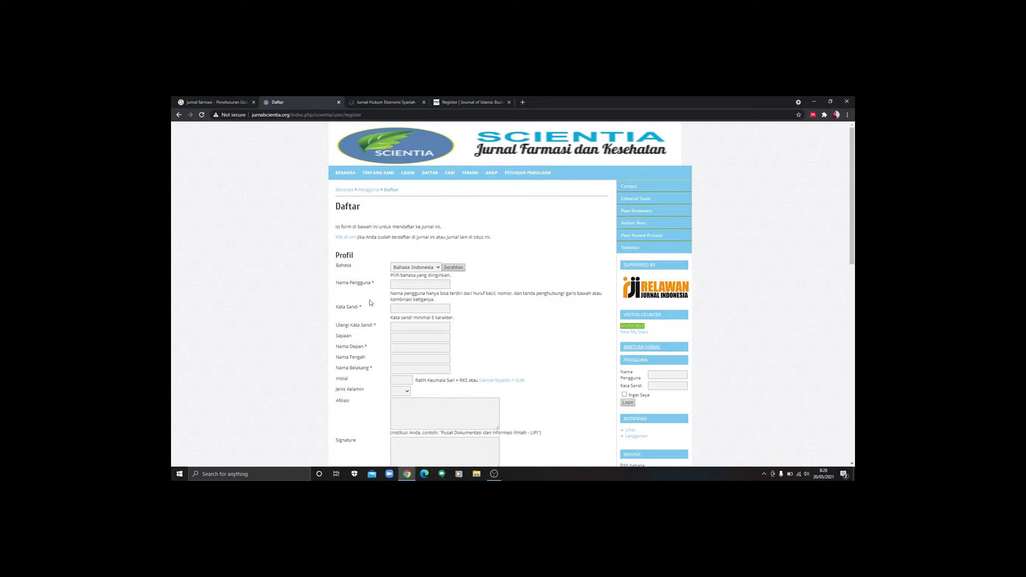
pyautogui.click(479, 103)
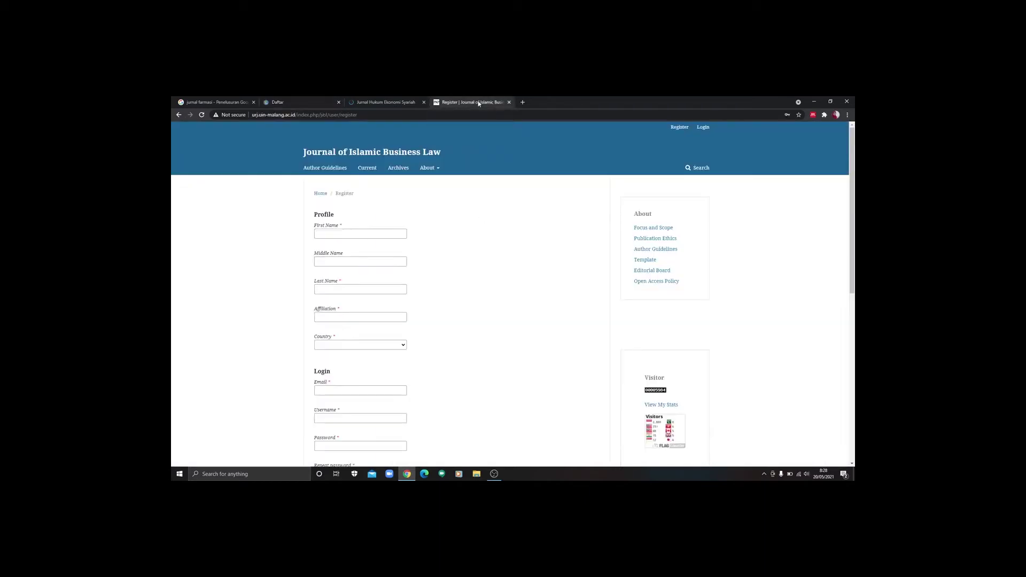
# Step: Enter the new user's first name and last name, leaving Middle Name blank
pyautogui.click(358, 237)
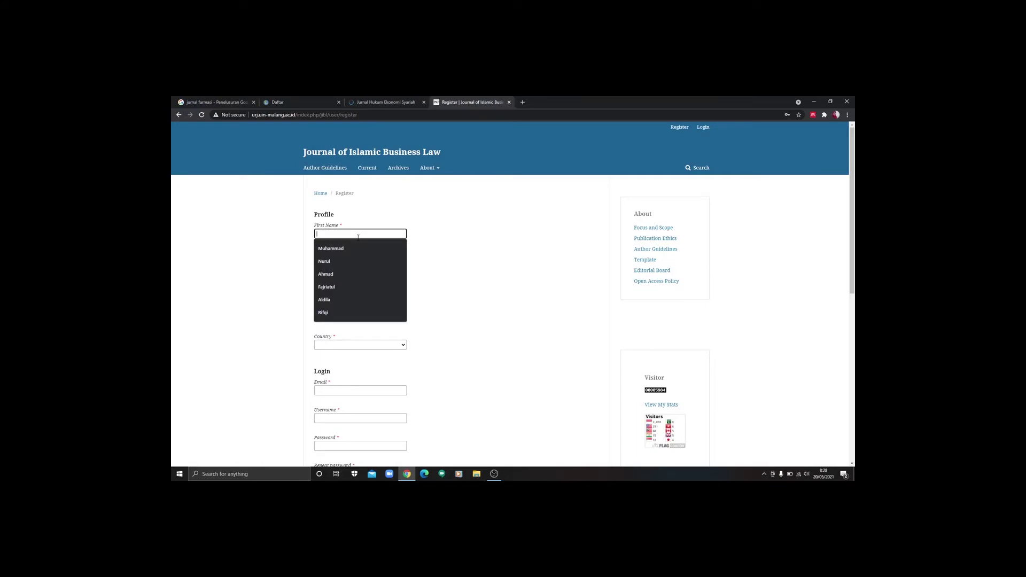
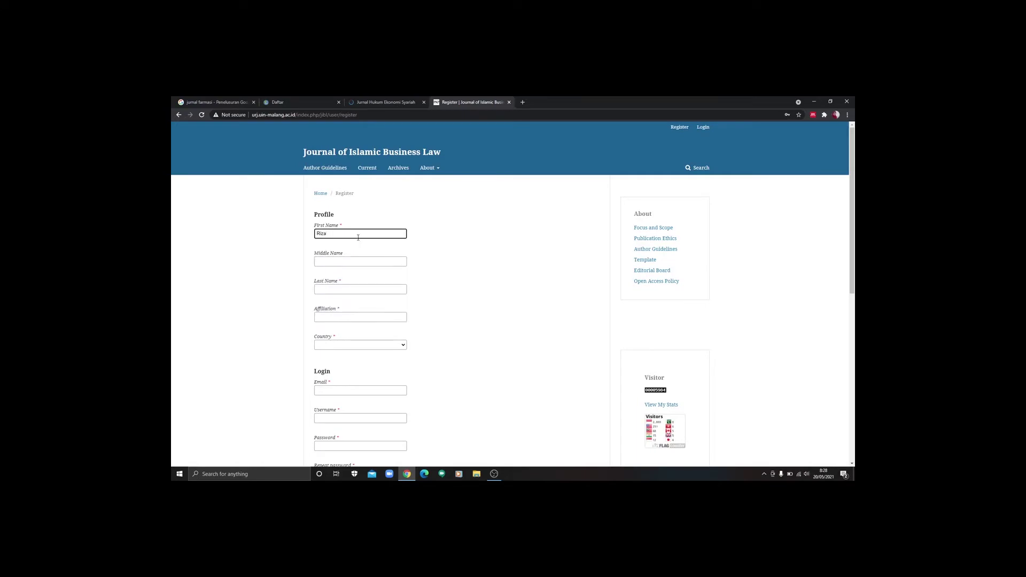
pyautogui.click(352, 260)
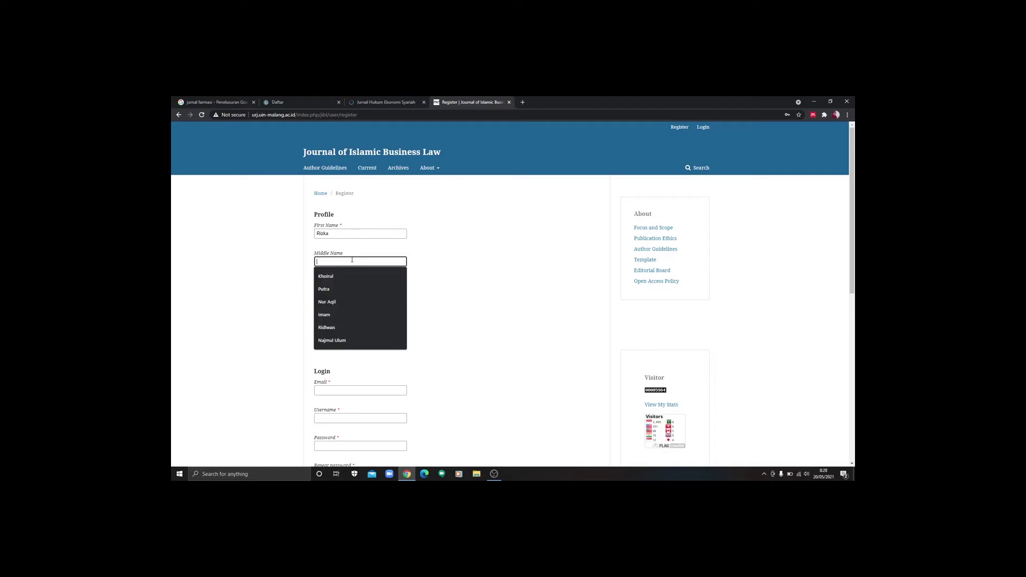
pyautogui.press('Escape')
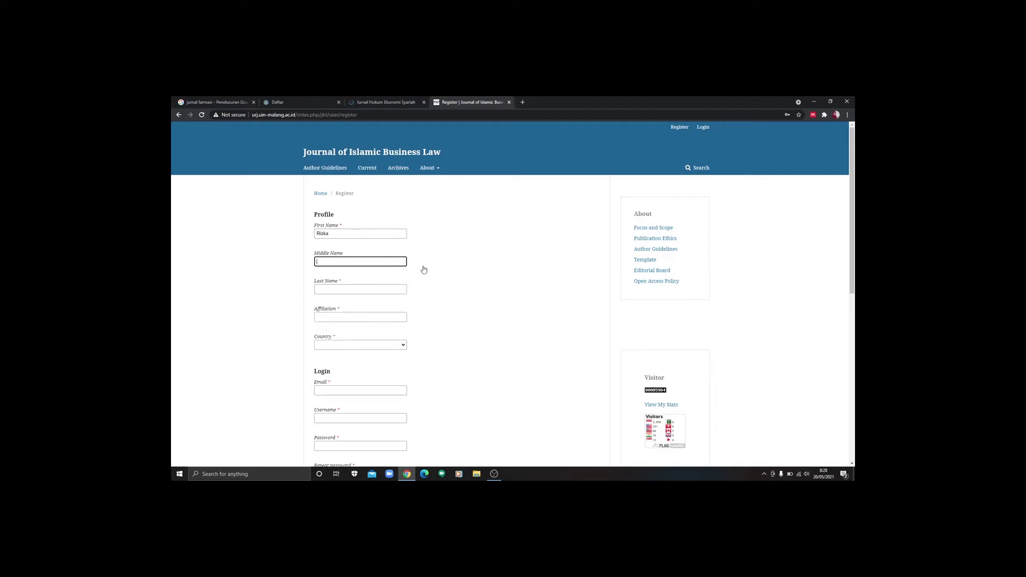
pyautogui.click(393, 288)
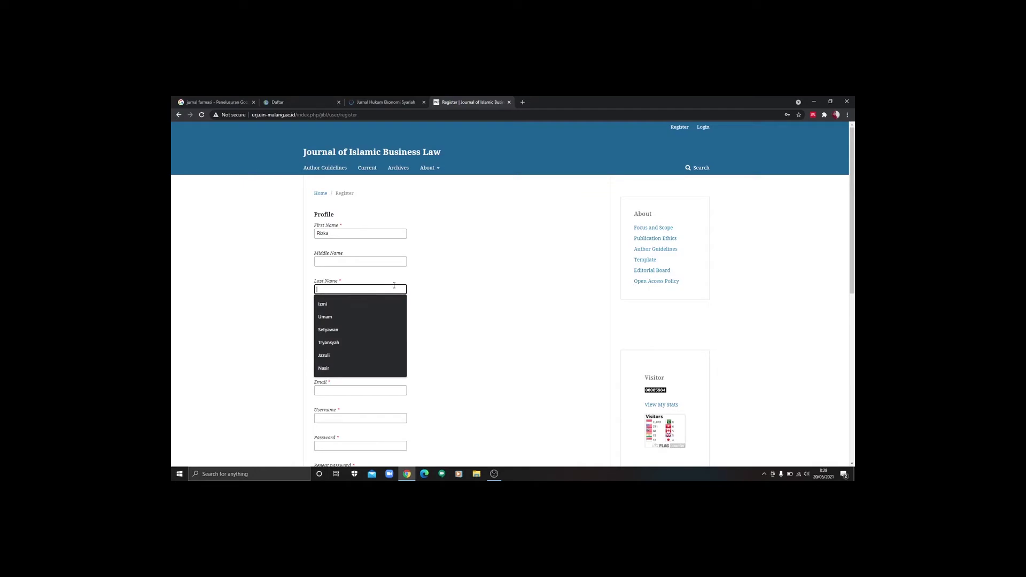
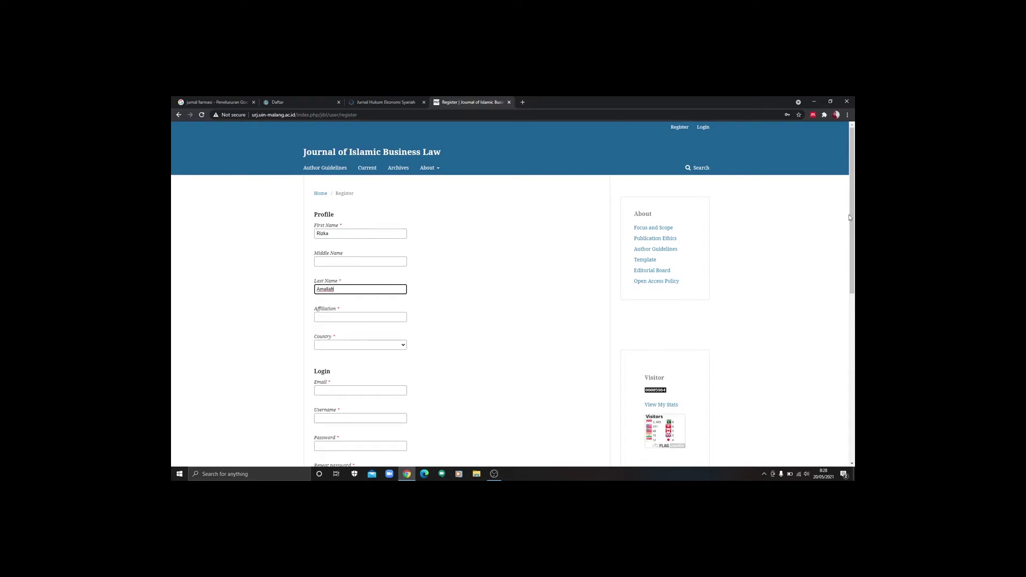
# Step: Set the affiliation to UIN Maulana Malik Ibrahim Malang from the autofill suggestion
pyautogui.moveTo(853, 206); pyautogui.dragTo(854, 224)
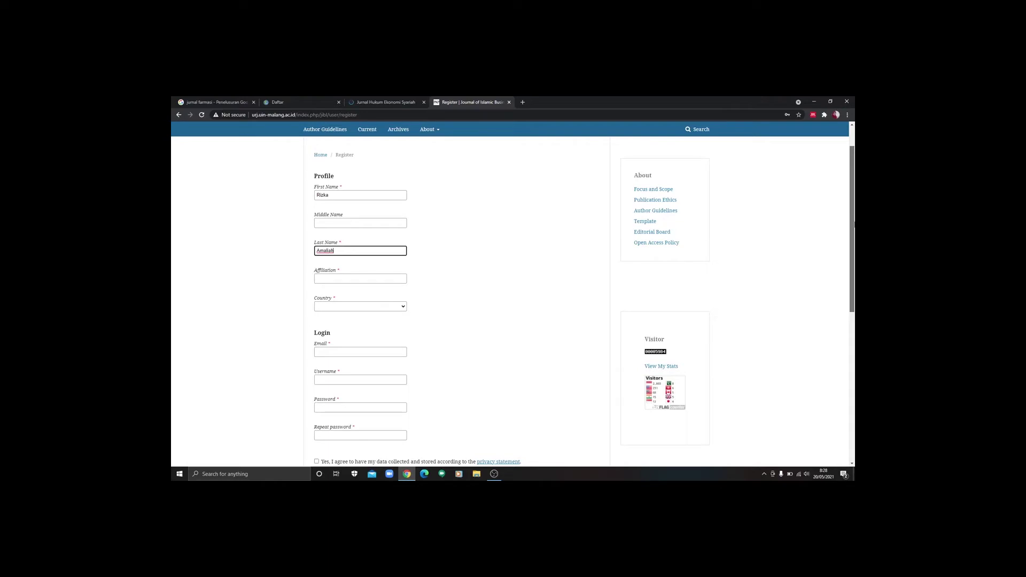
pyautogui.moveTo(854, 224); pyautogui.dragTo(854, 235)
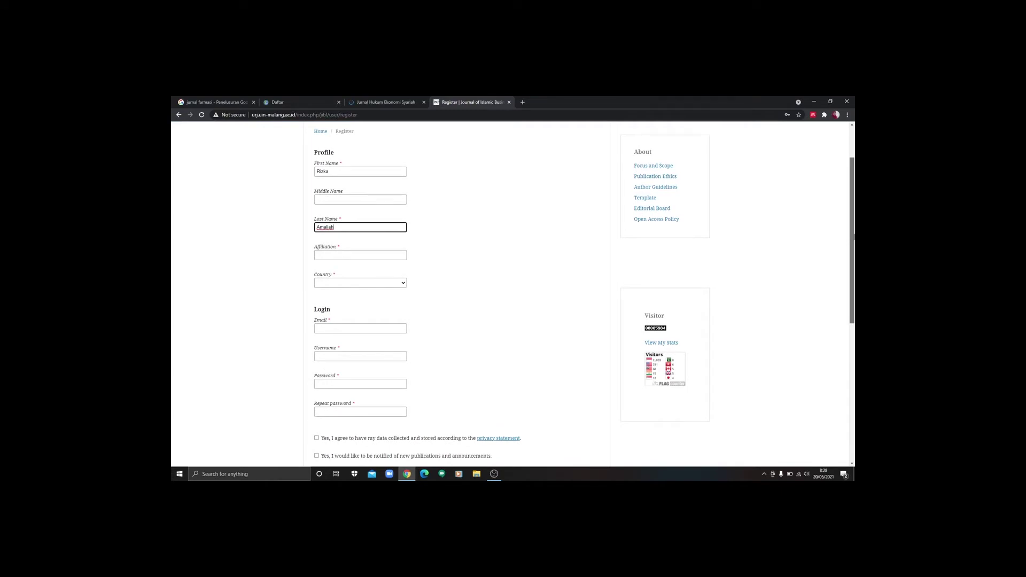
pyautogui.moveTo(854, 235); pyautogui.dragTo(854, 248)
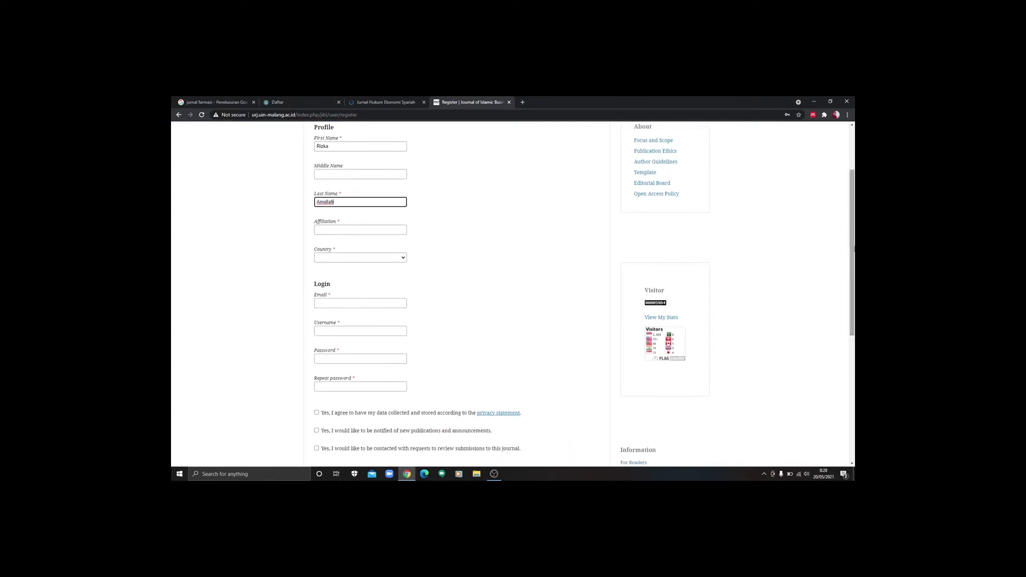
pyautogui.click(398, 229)
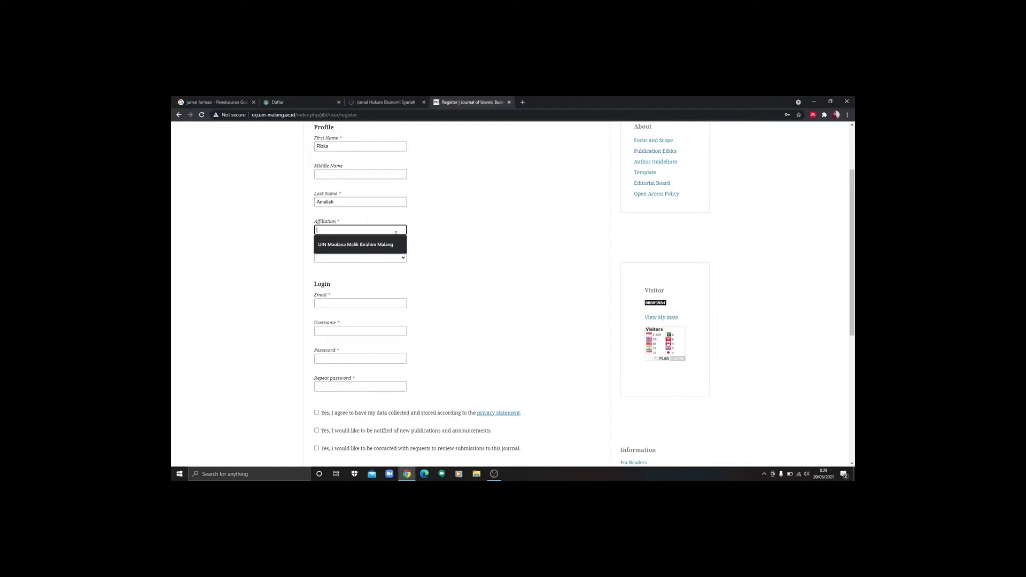
pyautogui.click(387, 248)
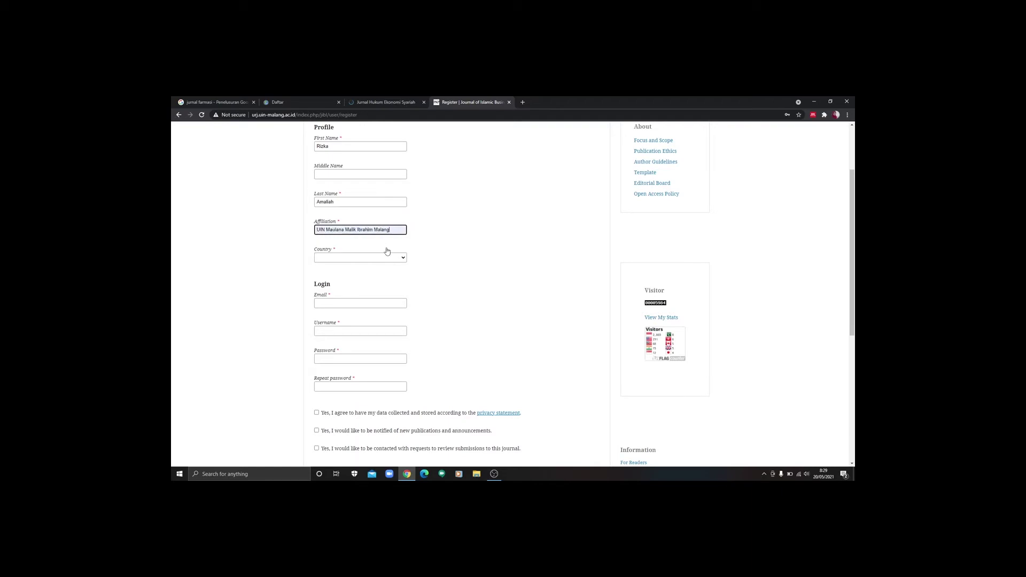
# Step: Choose Indonesia in the Country dropdown
pyautogui.click(397, 259)
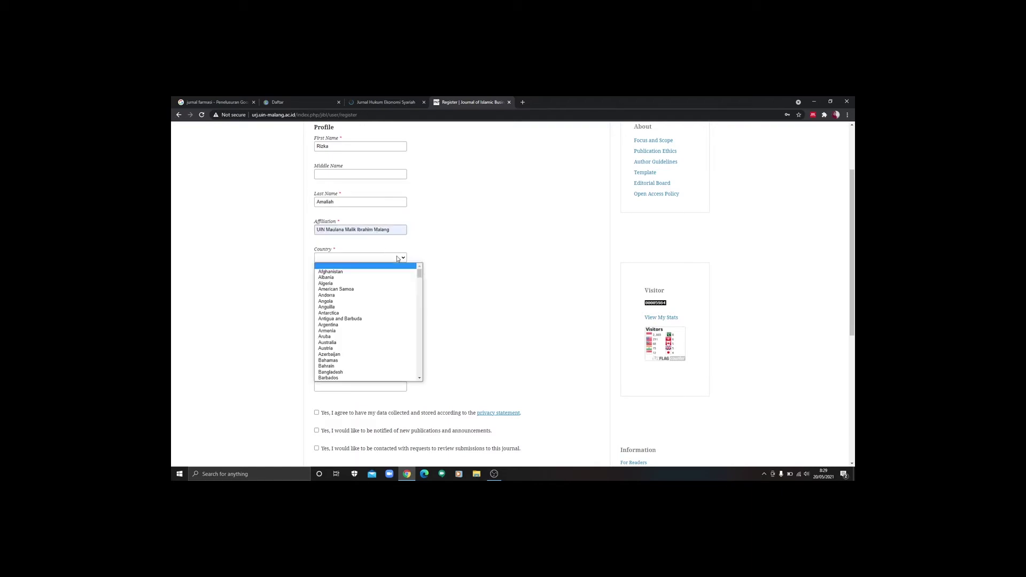
pyautogui.press('i')
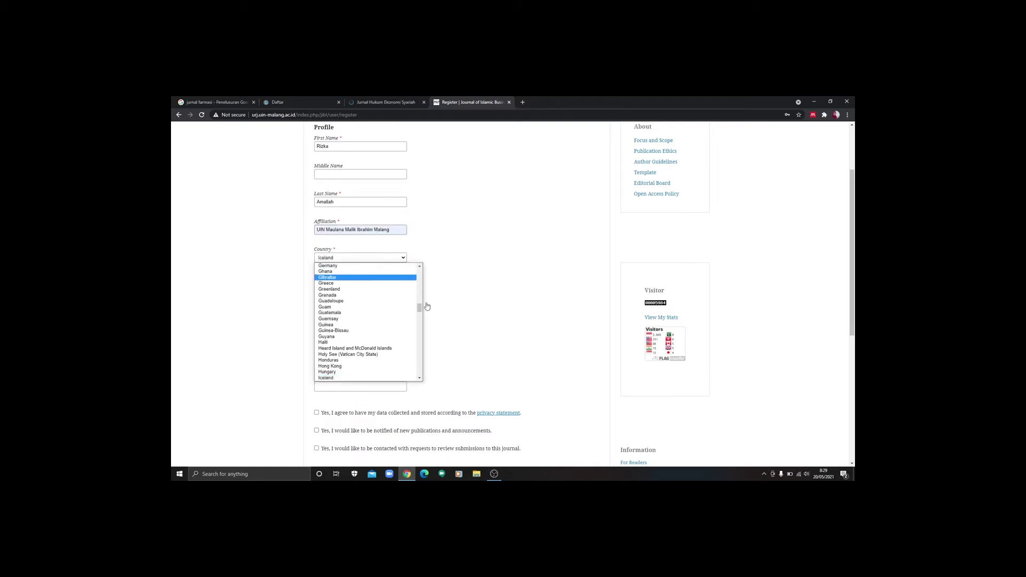
pyautogui.moveTo(419, 312); pyautogui.dragTo(420, 316)
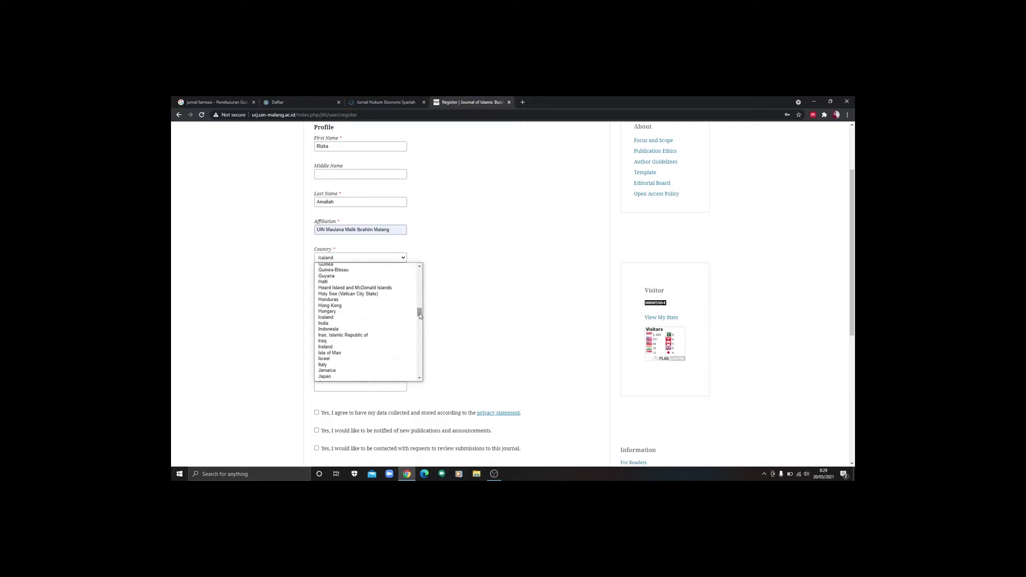
pyautogui.click(356, 329)
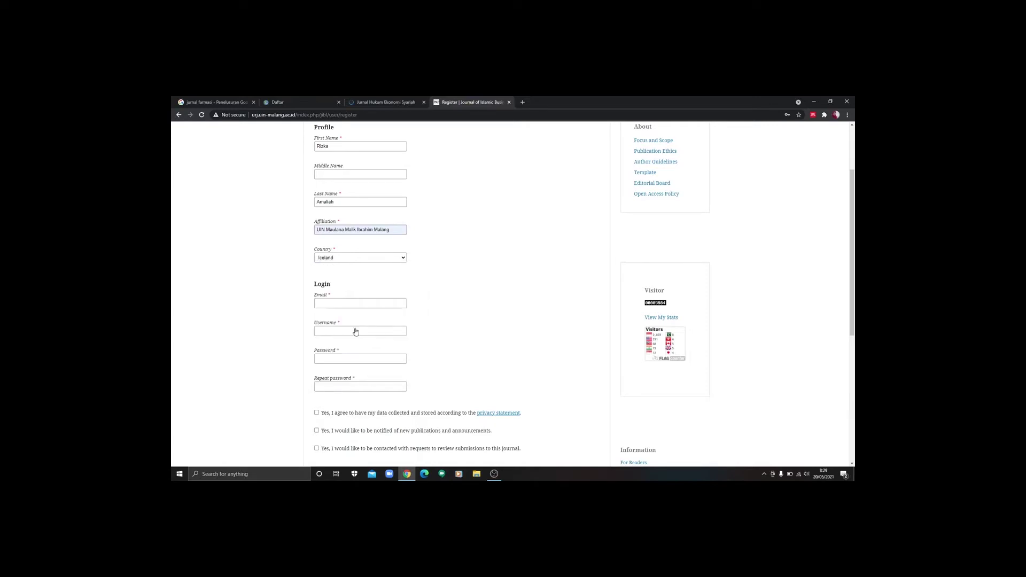
# Step: Fill the Email field with the saved e-mail address
pyautogui.click(362, 303)
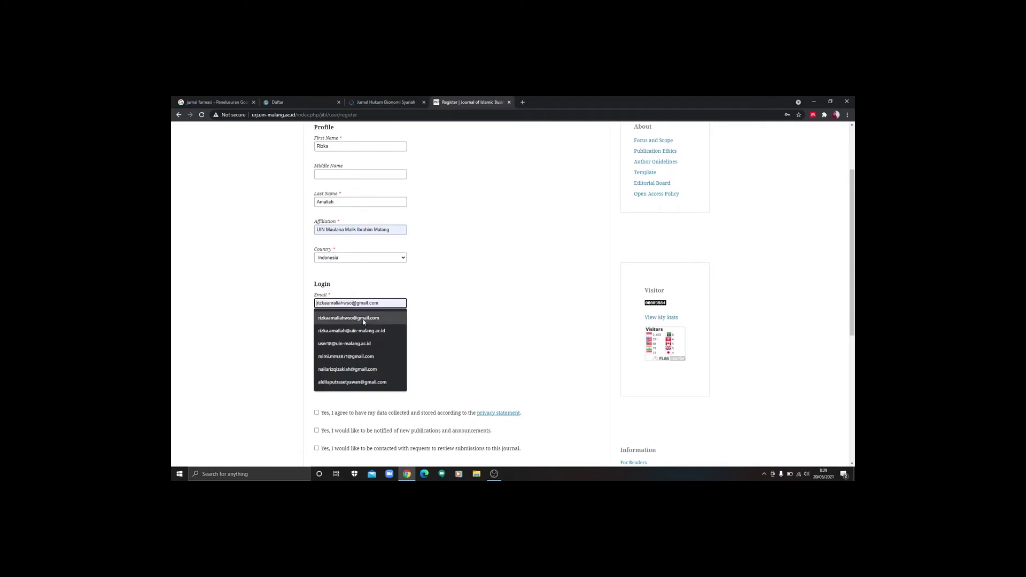
pyautogui.click(363, 319)
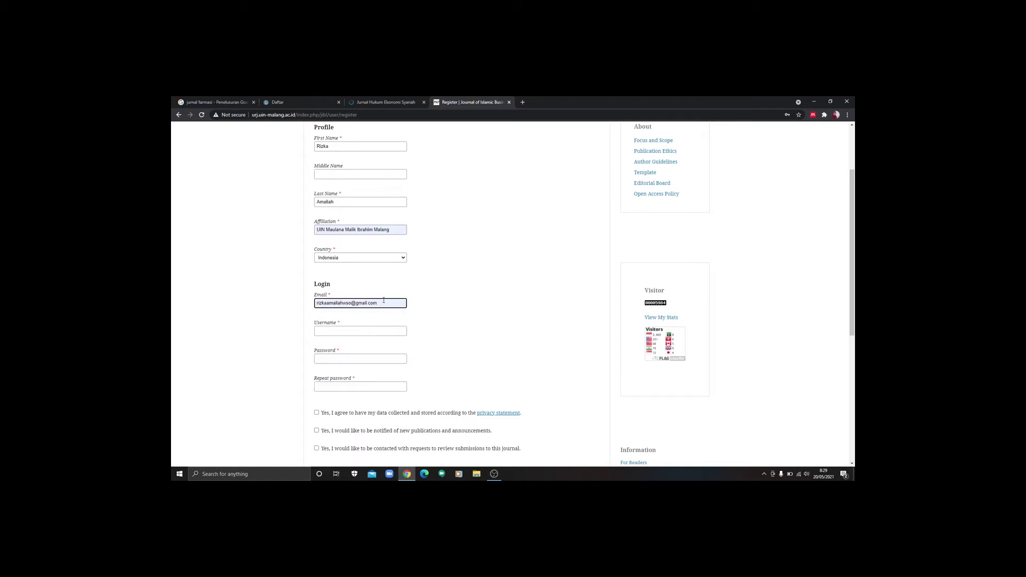
pyautogui.click(367, 334)
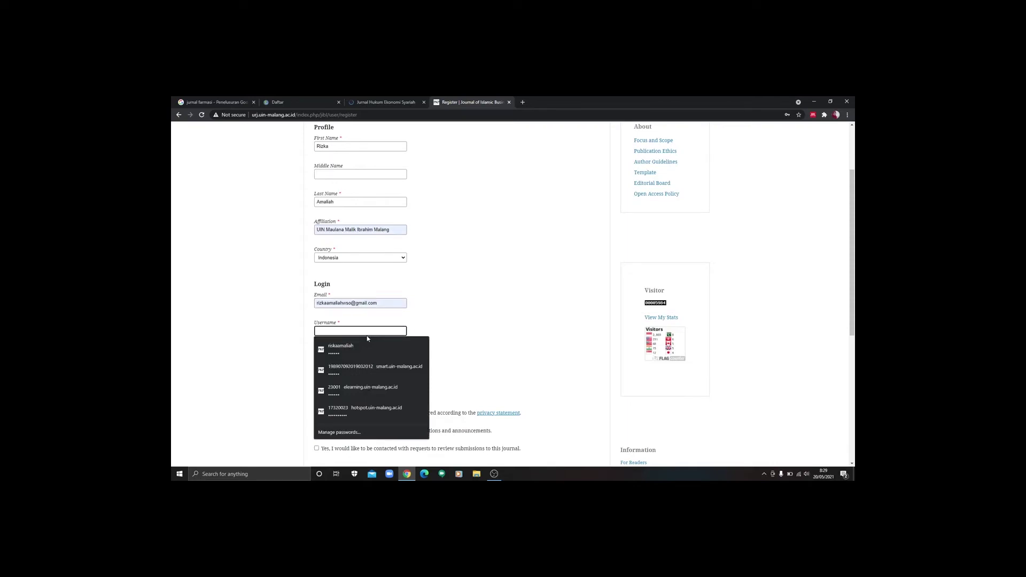
# Step: Enter the chosen username, then type the account password in Password and Repeat password
pyautogui.write('ri')
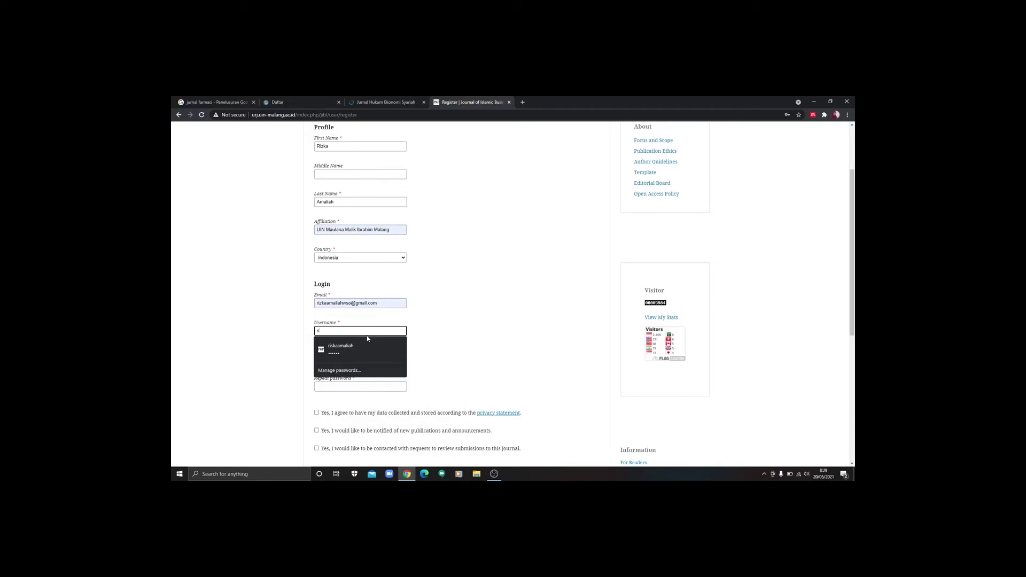
pyautogui.write('zka89')
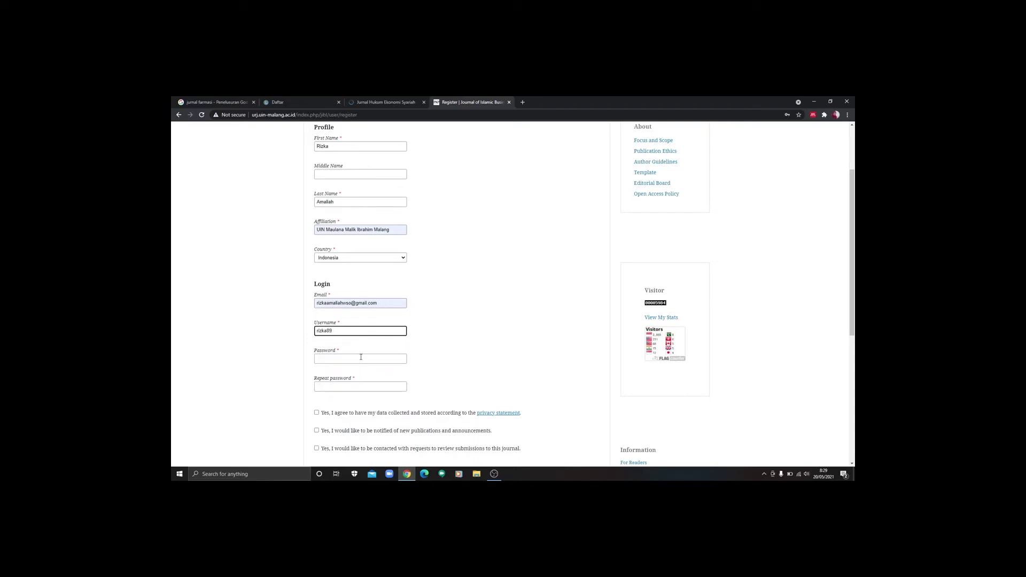
pyautogui.click(361, 358)
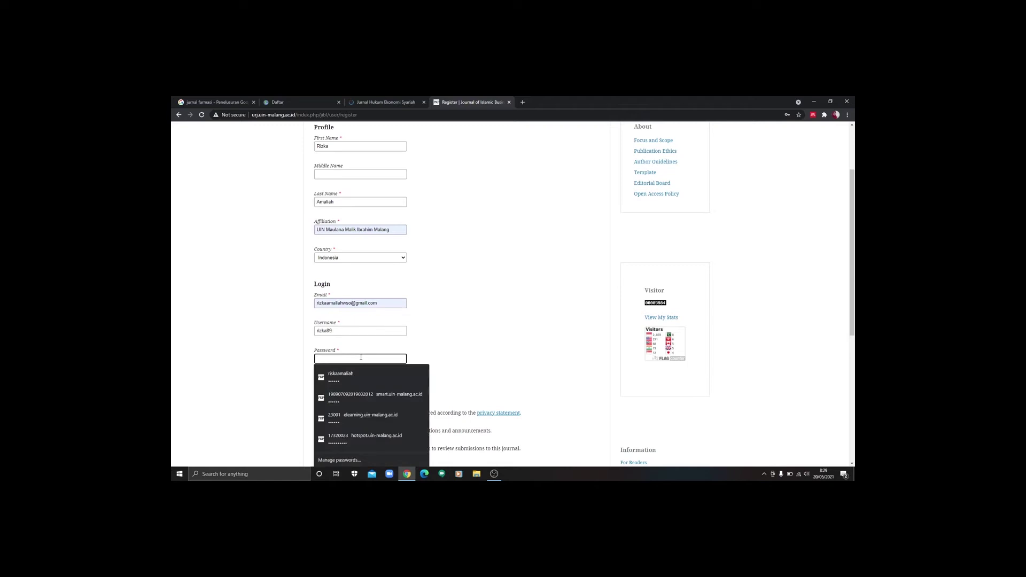
pyautogui.write('•••')
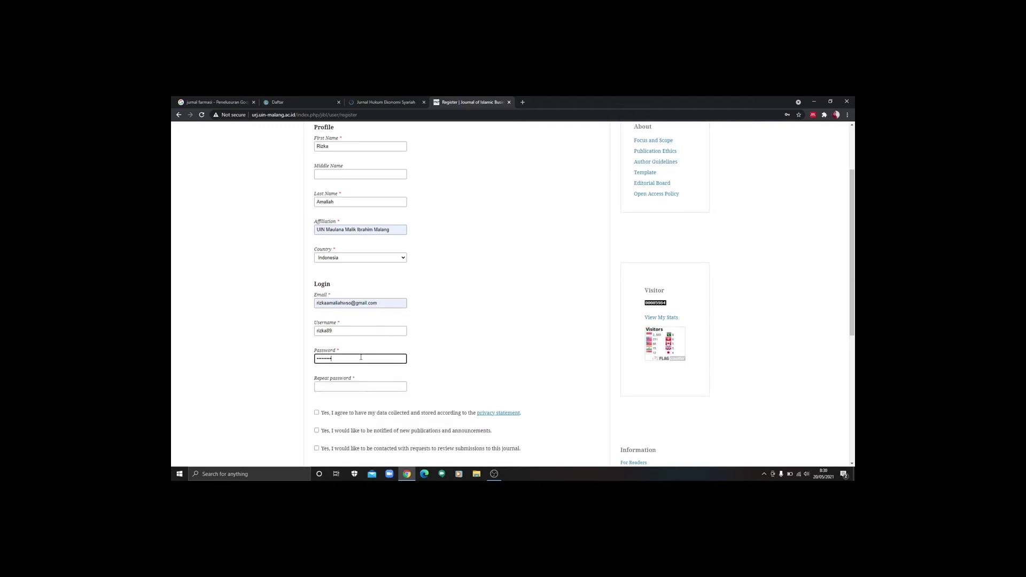
pyautogui.click(356, 386)
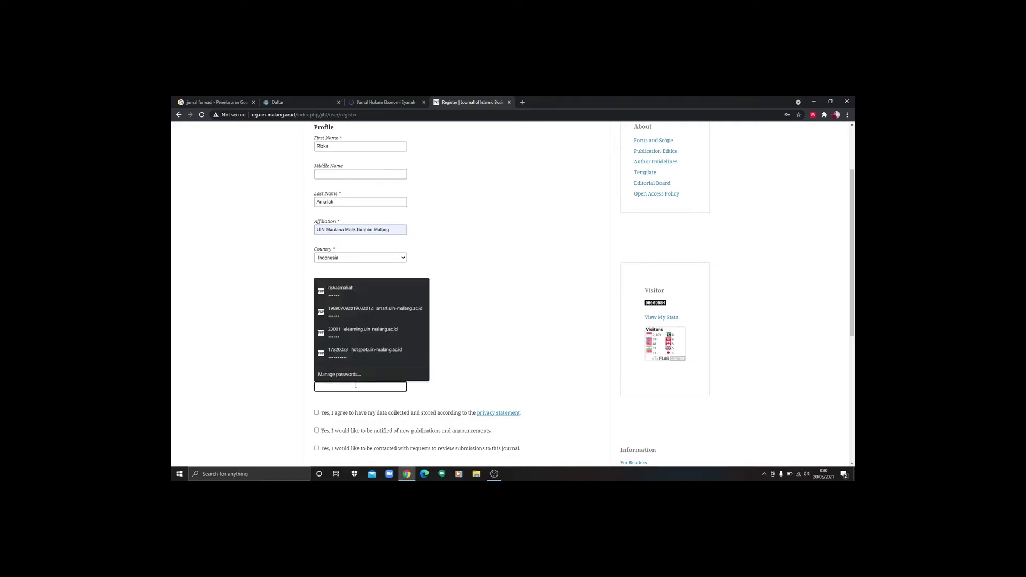
pyautogui.write('•')
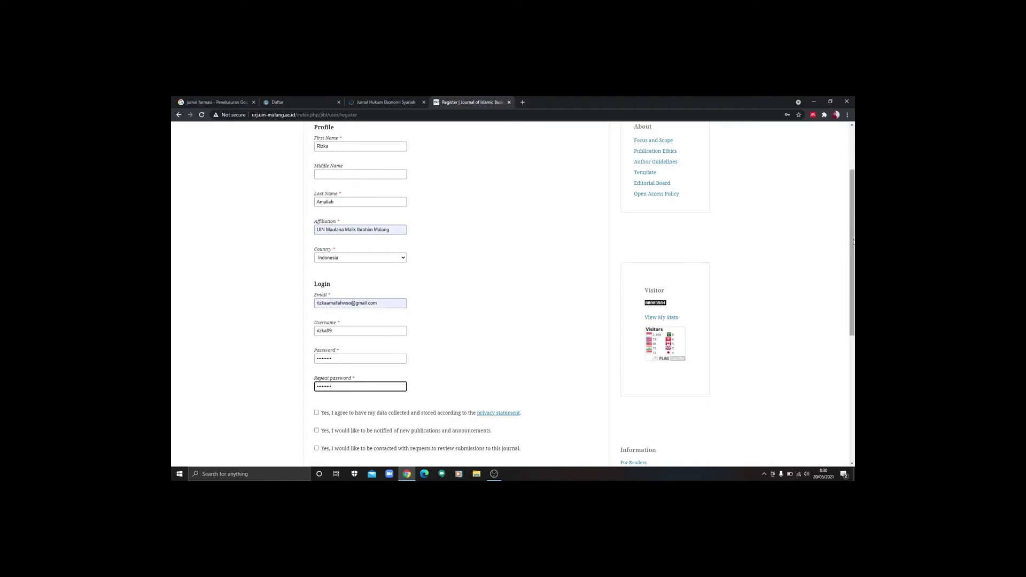
pyautogui.moveTo(853, 251); pyautogui.dragTo(853, 297)
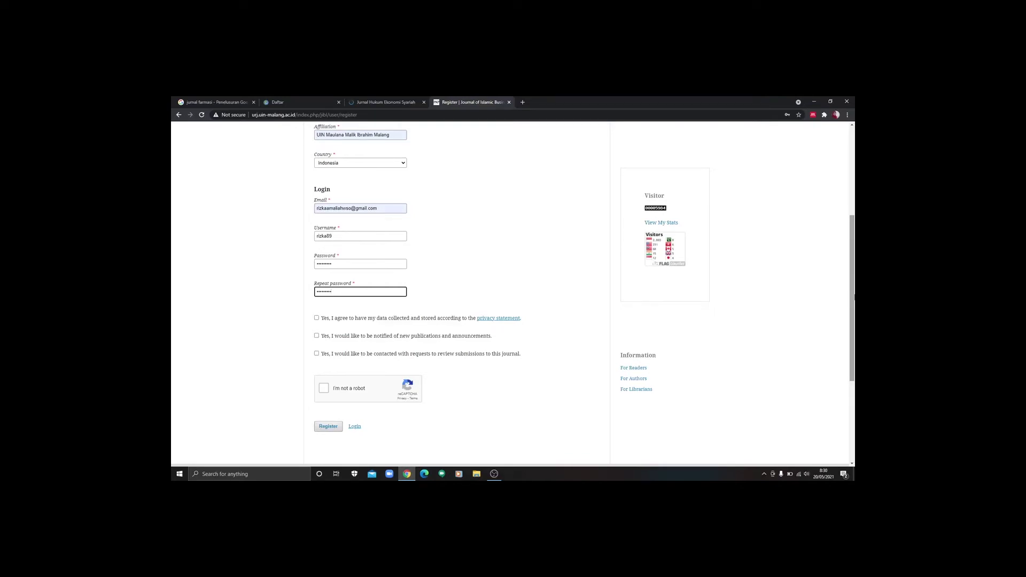
# Step: Agree to personal data collection and opt in to reviewing submissions
pyautogui.click(317, 324)
pyautogui.click(317, 319)
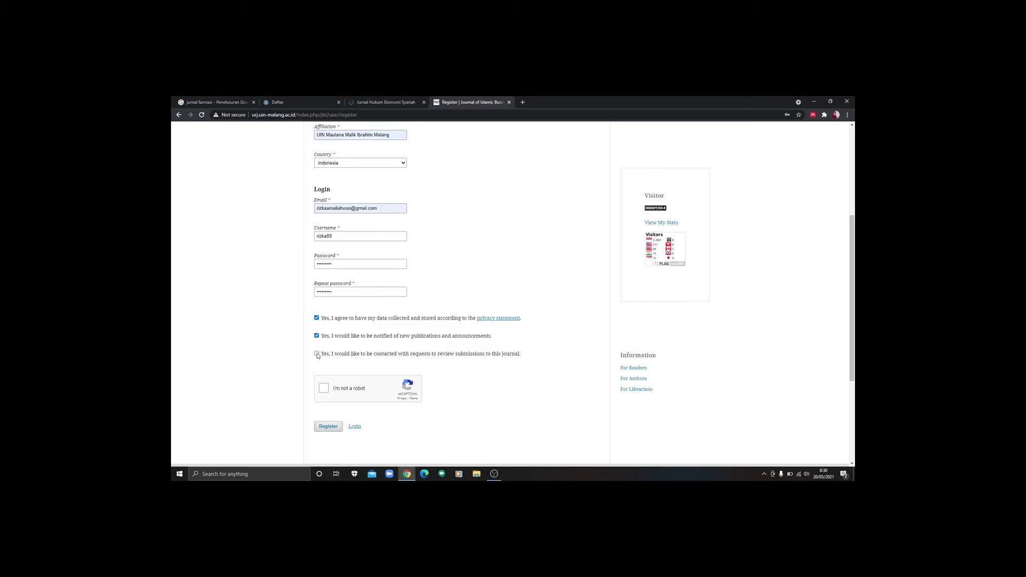
pyautogui.click(317, 354)
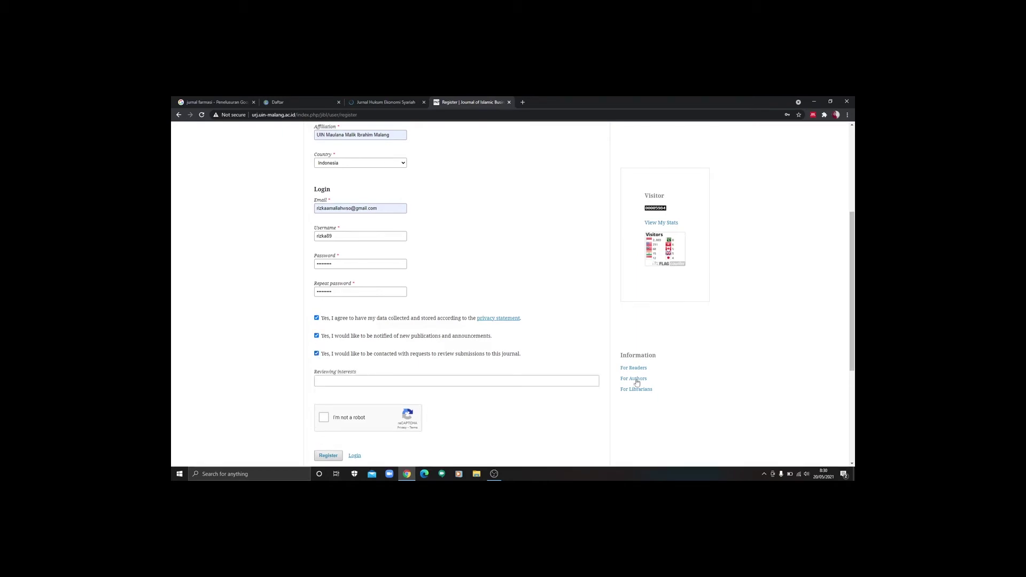
# Step: Tick reCAPTCHA 'I'm not a robot' and submit the registration with Register
pyautogui.scroll(-1, 854, 283)
pyautogui.scroll(-1, 853, 283)
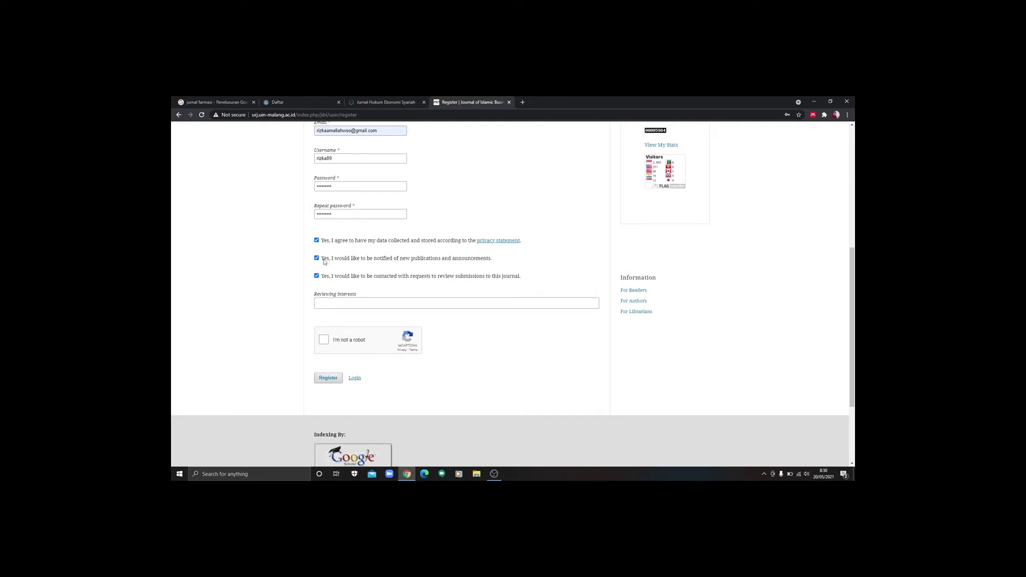
pyautogui.click(323, 340)
pyautogui.moveTo(853, 283); pyautogui.dragTo(853, 310)
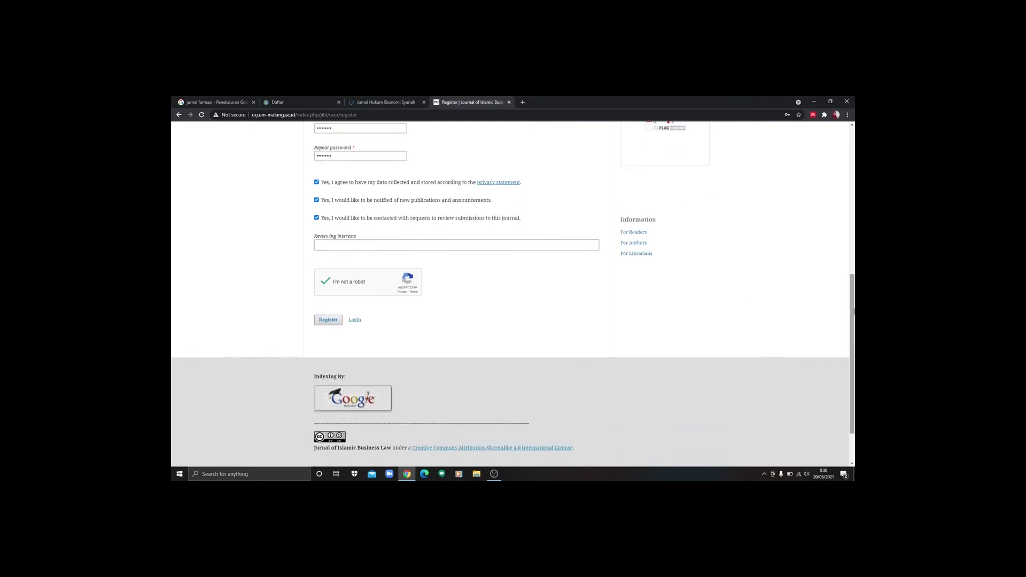
pyautogui.click(328, 320)
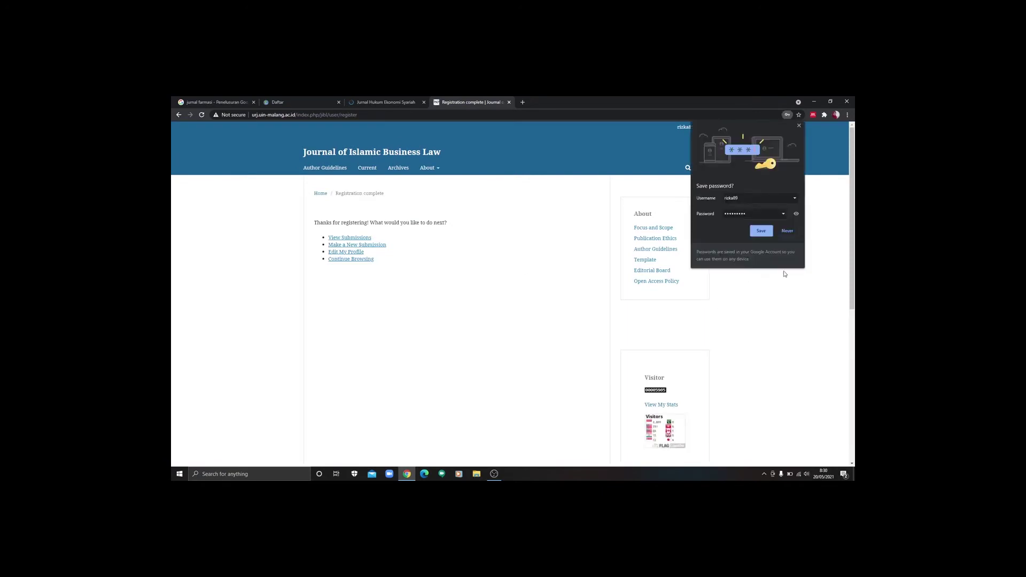
# Step: Choose Never on Chrome's save-password prompt and start 'Make a New Submission'
pyautogui.click(785, 231)
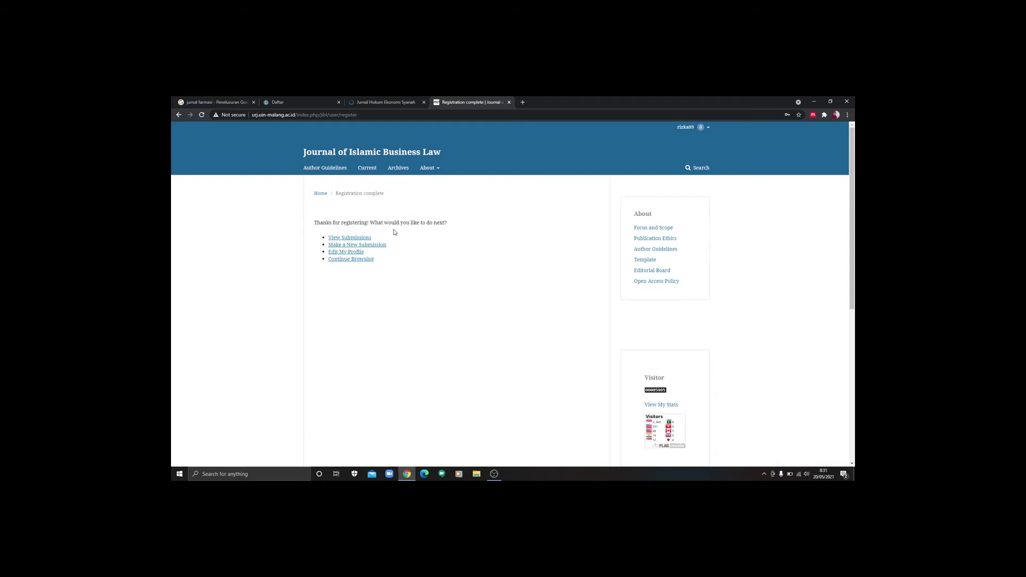
pyautogui.click(354, 247)
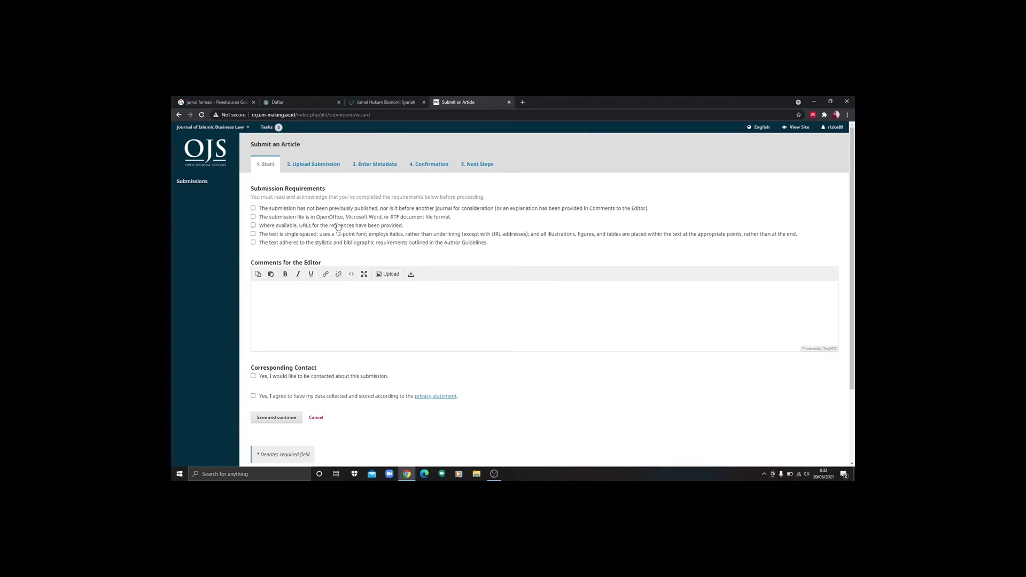
# Step: Tick the submission requirements plus the contact and privacy-statement consents, then Save and continue
pyautogui.click(253, 216)
pyautogui.click(254, 225)
pyautogui.click(253, 234)
pyautogui.click(253, 244)
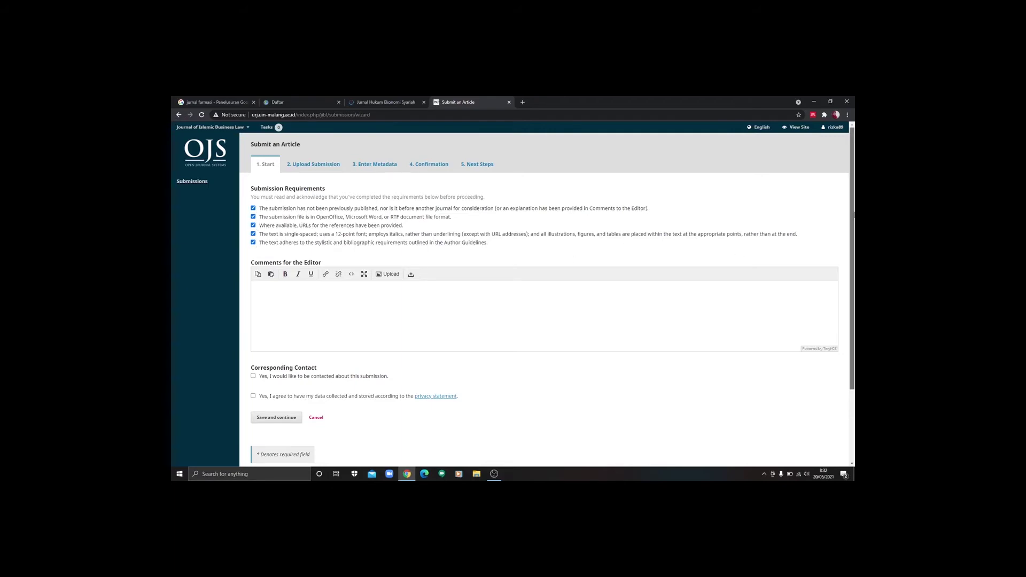
pyautogui.scroll(-2, 853, 228)
pyautogui.scroll(-1, 853, 227)
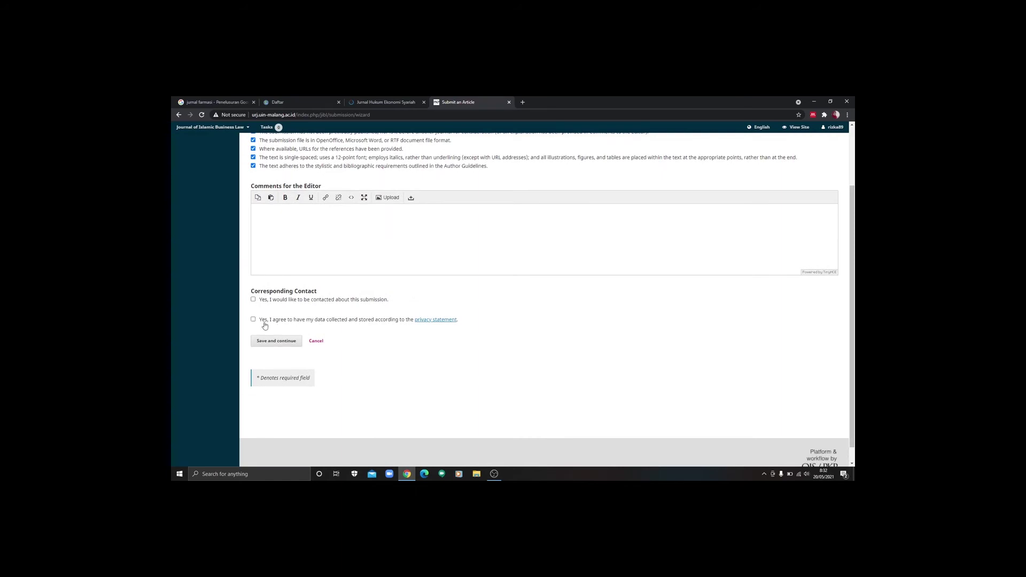
pyautogui.click(254, 300)
pyautogui.click(254, 320)
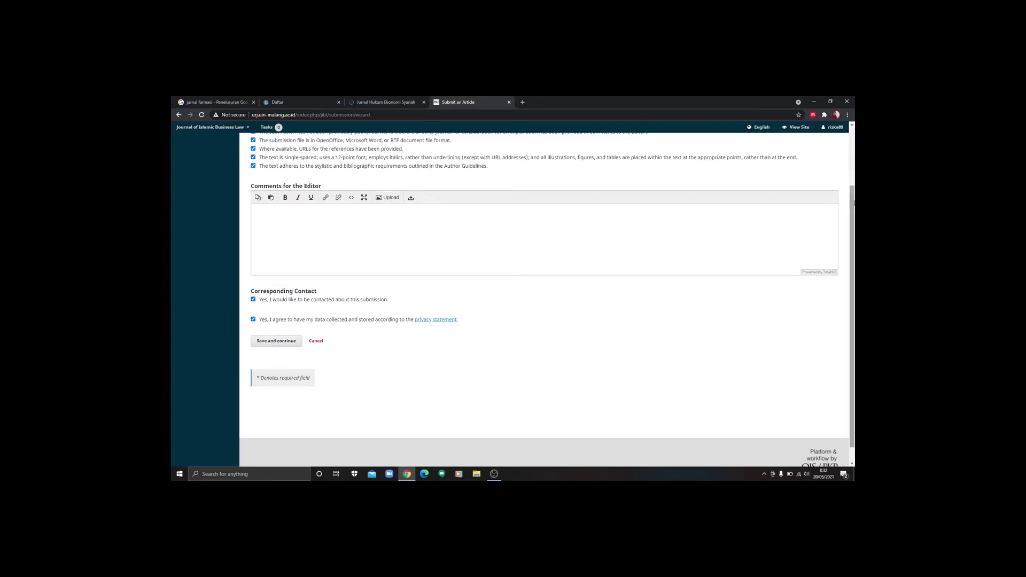
pyautogui.moveTo(854, 210)
pyautogui.mouseDown()
pyautogui.moveTo(854, 152)
pyautogui.moveTo(854, 208)
pyautogui.mouseUp()
pyautogui.click(271, 346)
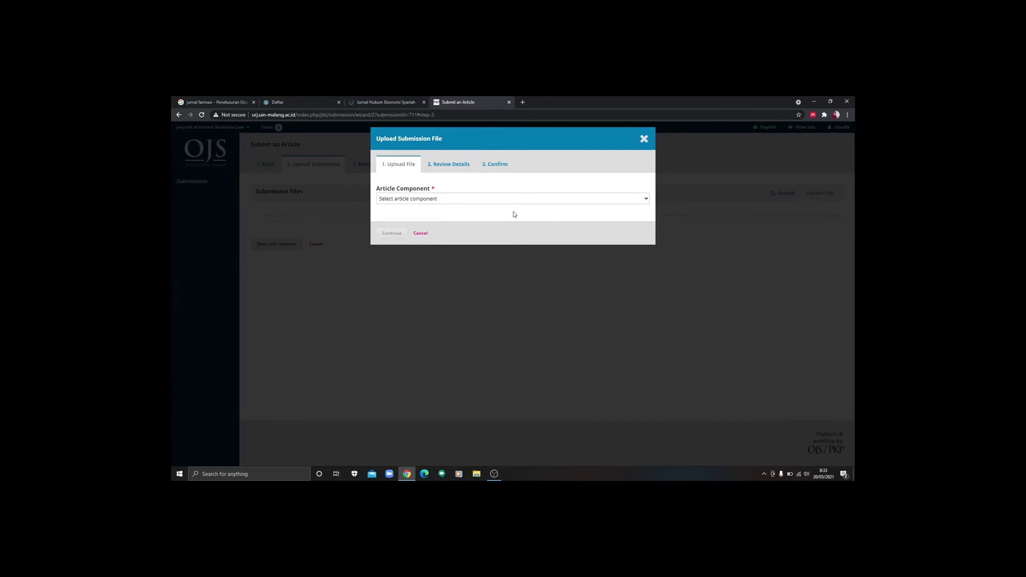
# Step: Search 'journal islamic business law' in a new tab and open the journal's Template link
pyautogui.click(523, 102)
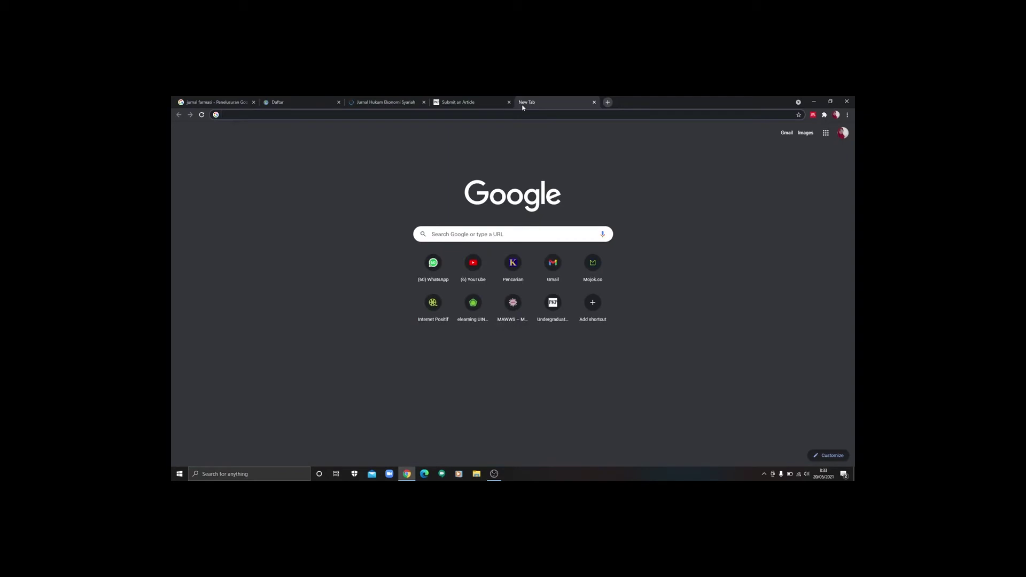
pyautogui.write('jou')
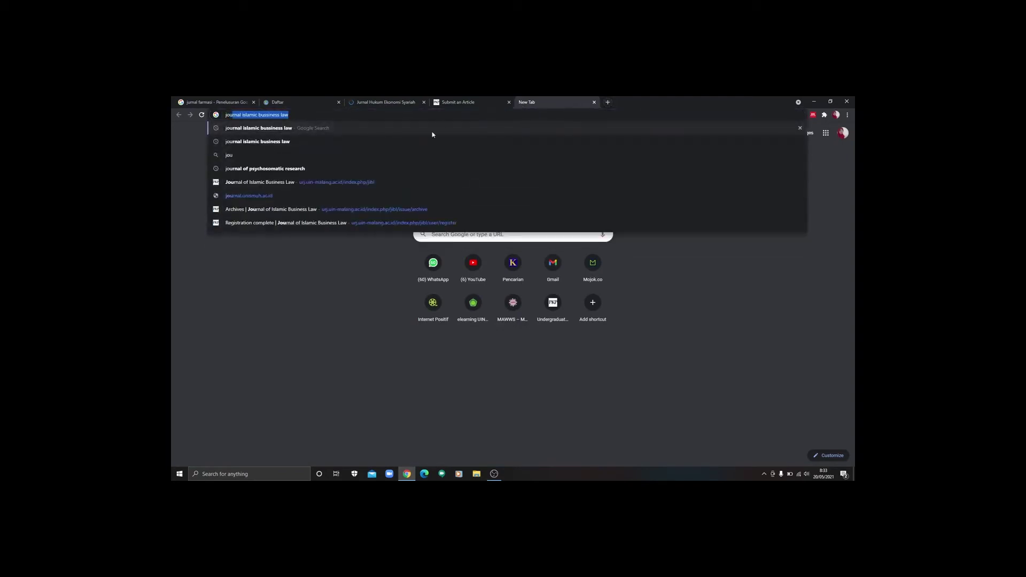
pyautogui.press('Return')
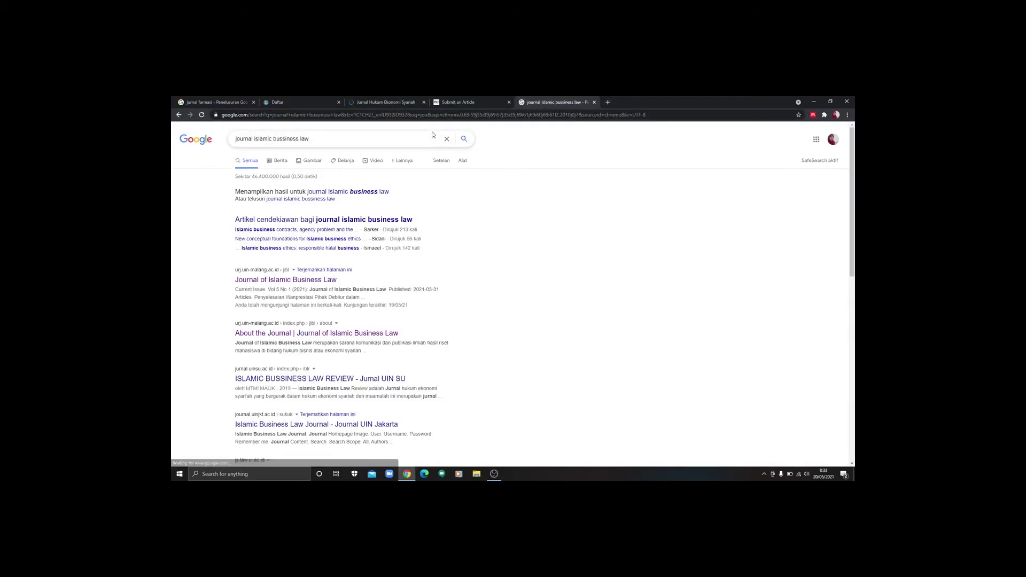
pyautogui.click(285, 282)
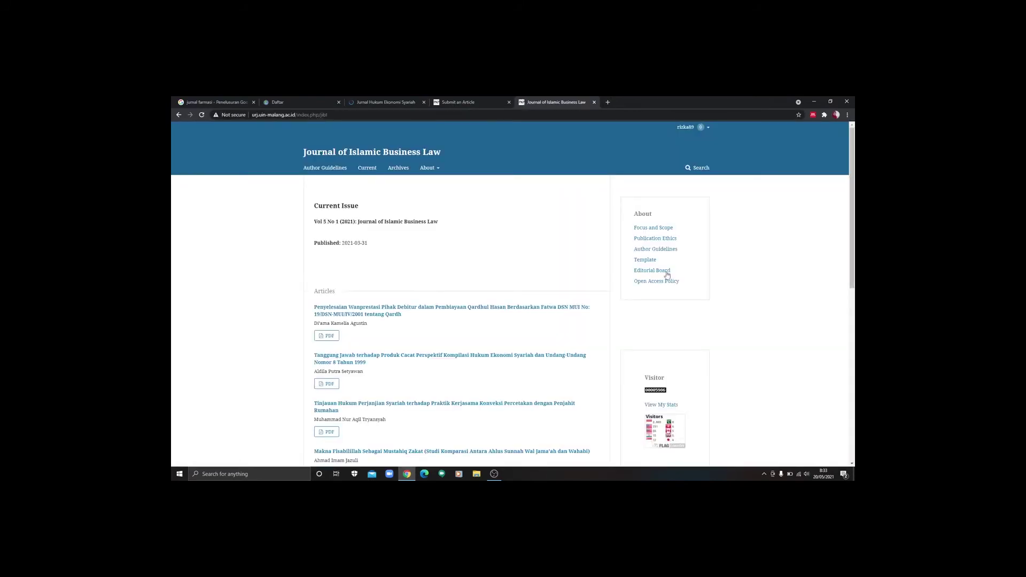
pyautogui.click(650, 262)
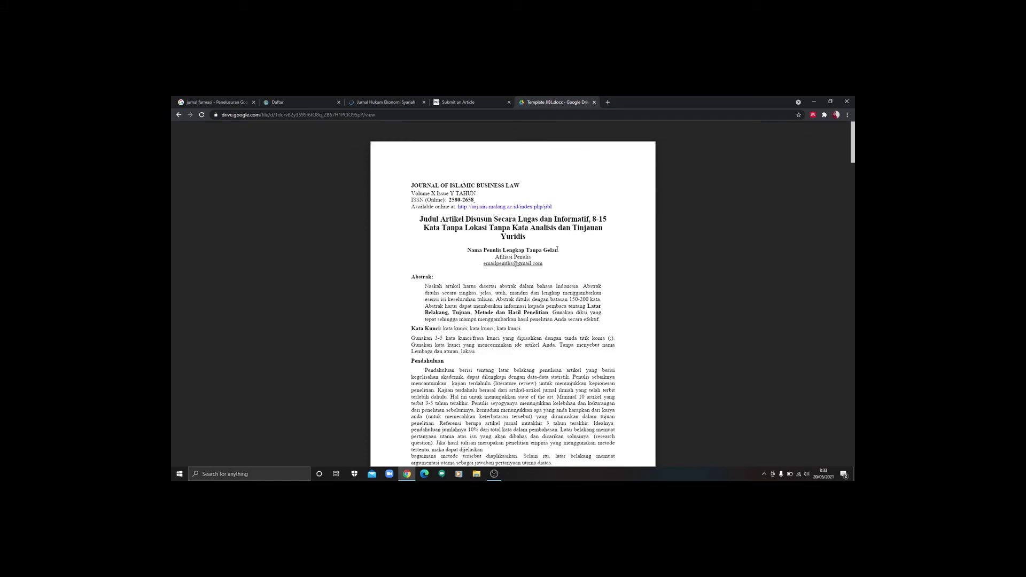
# Step: Scroll through the Template JIBL.docx preview, then return to the Submit an Article tab
pyautogui.moveTo(853, 139); pyautogui.dragTo(853, 428)
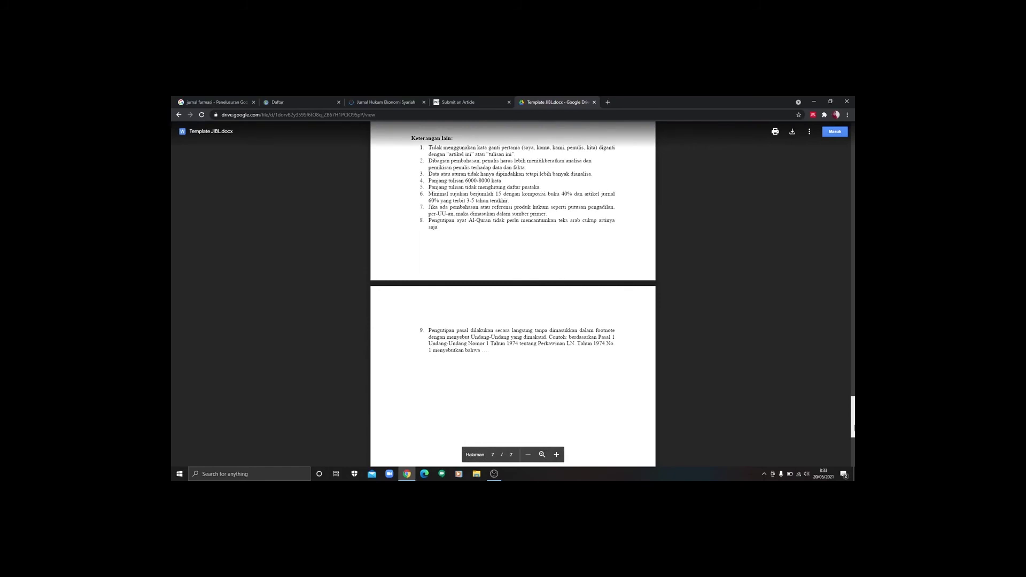
pyautogui.moveTo(854, 428); pyautogui.dragTo(853, 140)
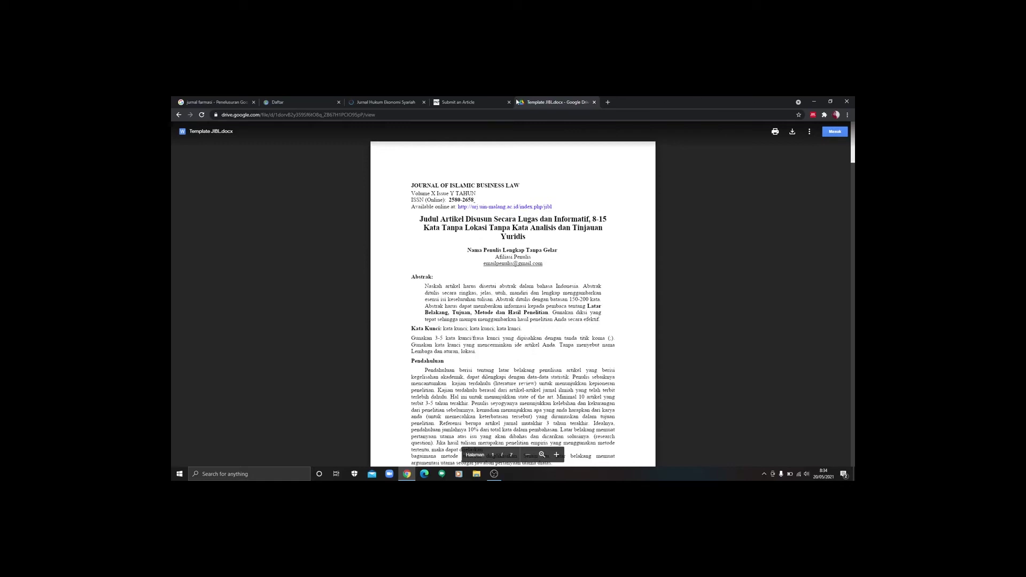
pyautogui.click(475, 103)
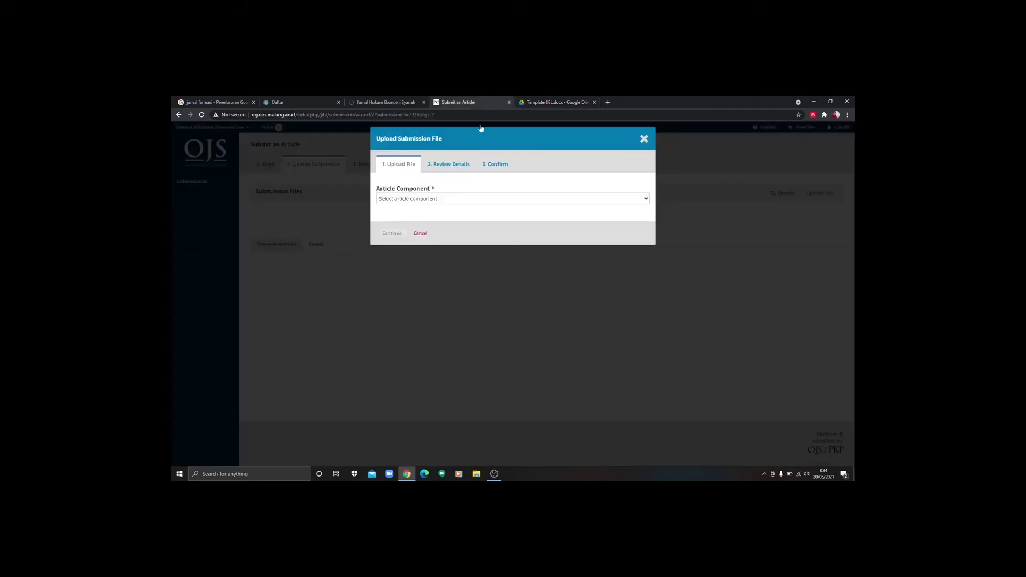
# Step: Upload BAGIAN 1 from D:\Metpen Siapa Takut as the Article Text component
pyautogui.click(483, 199)
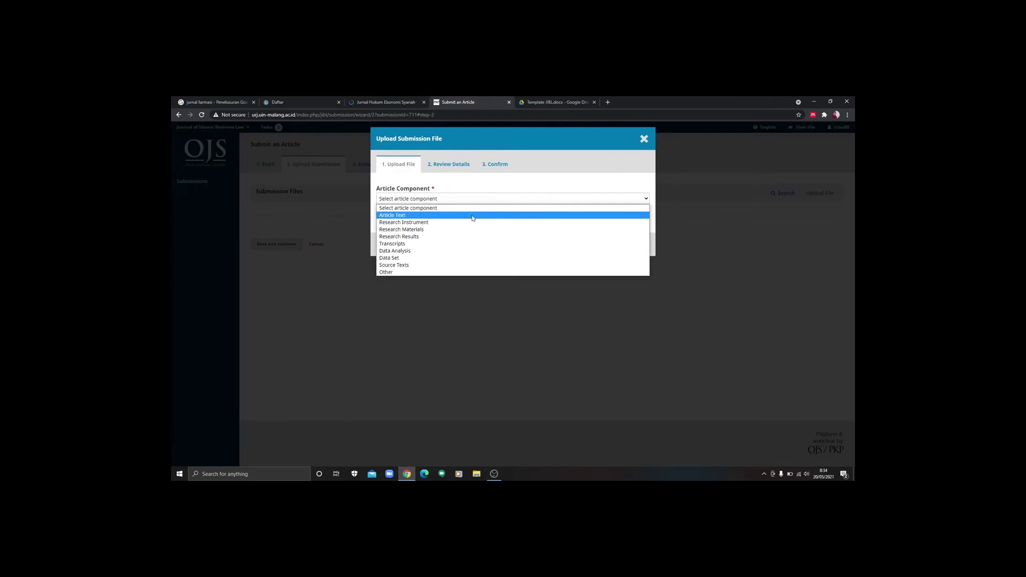
pyautogui.click(473, 216)
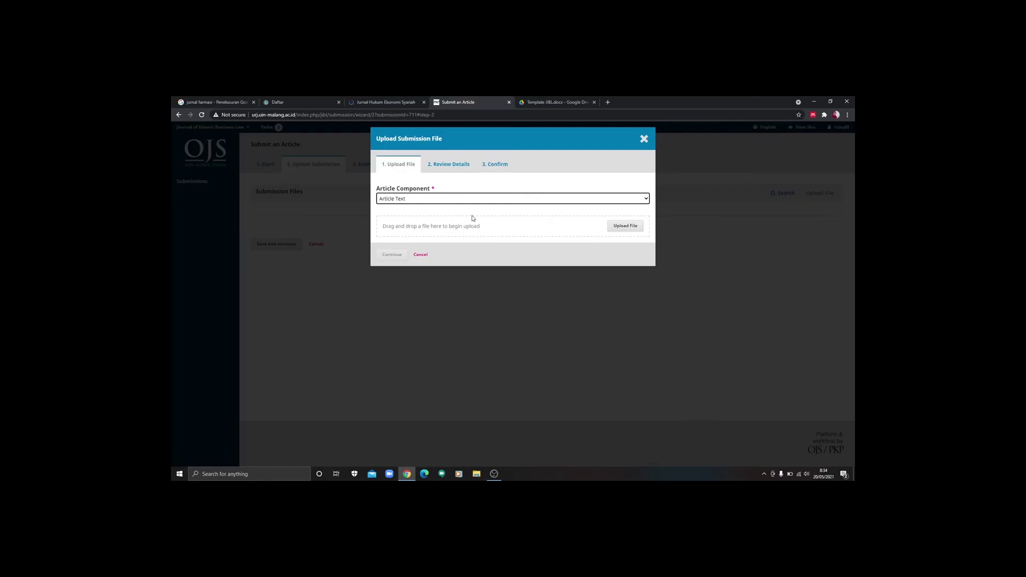
pyautogui.click(625, 226)
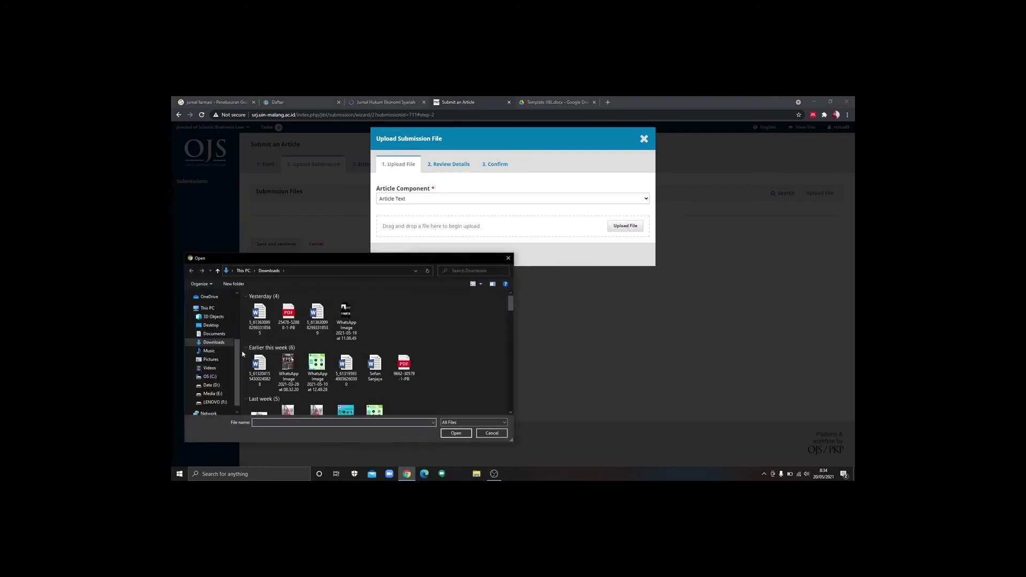
pyautogui.scroll(-1, 213, 369)
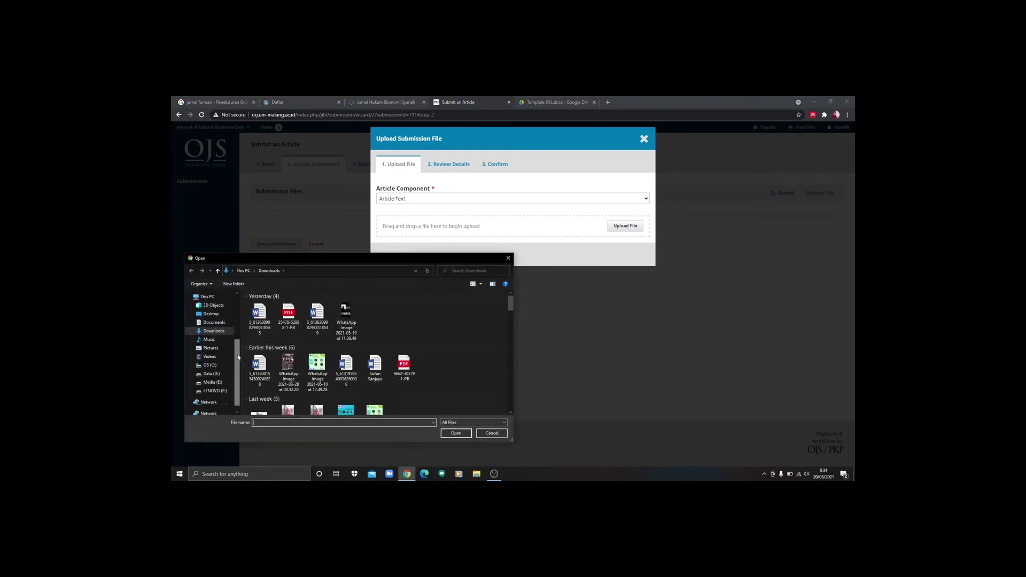
pyautogui.click(211, 374)
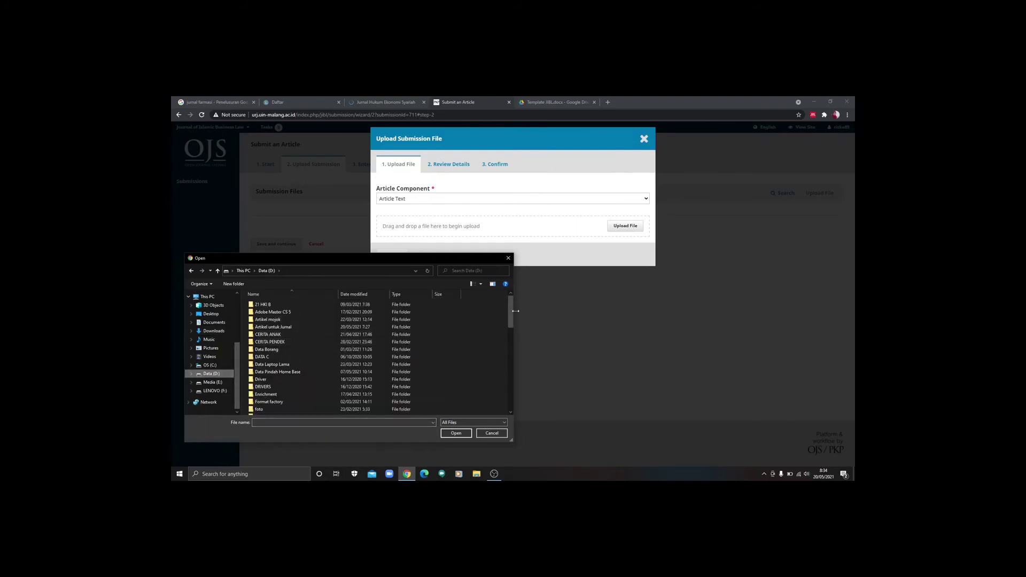
pyautogui.scroll(-6, 396, 325)
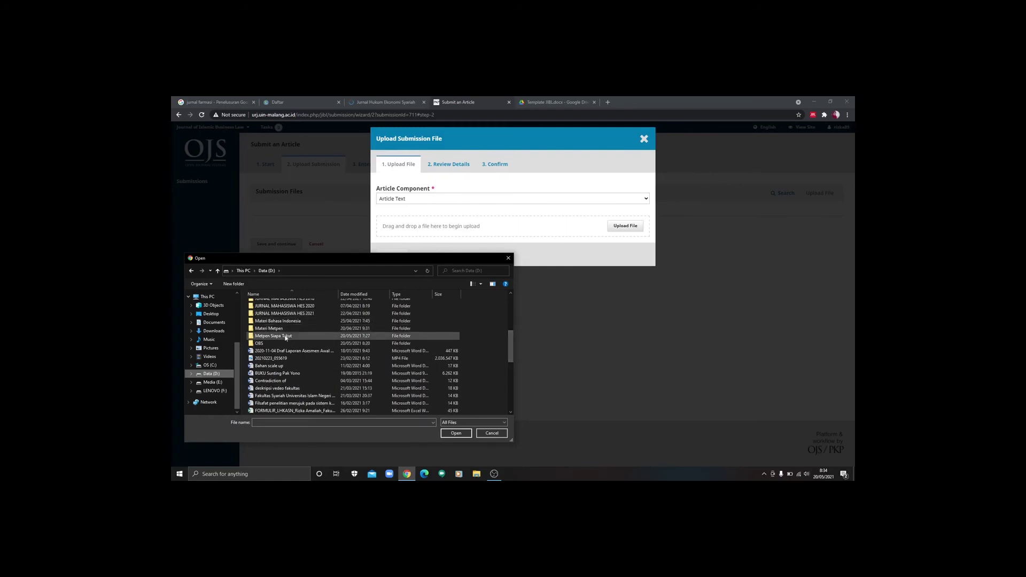
pyautogui.doubleClick(286, 337)
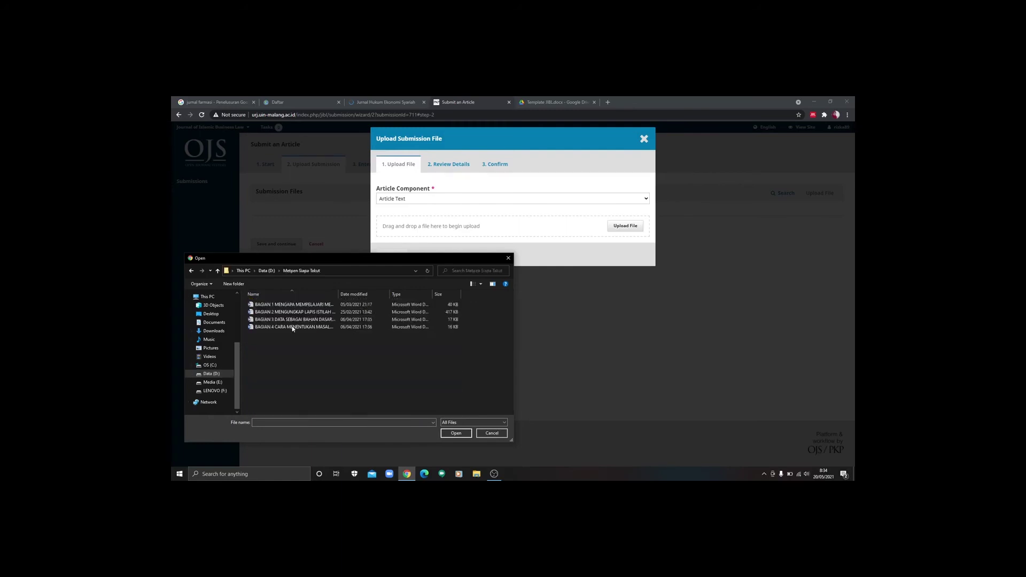
pyautogui.doubleClick(311, 305)
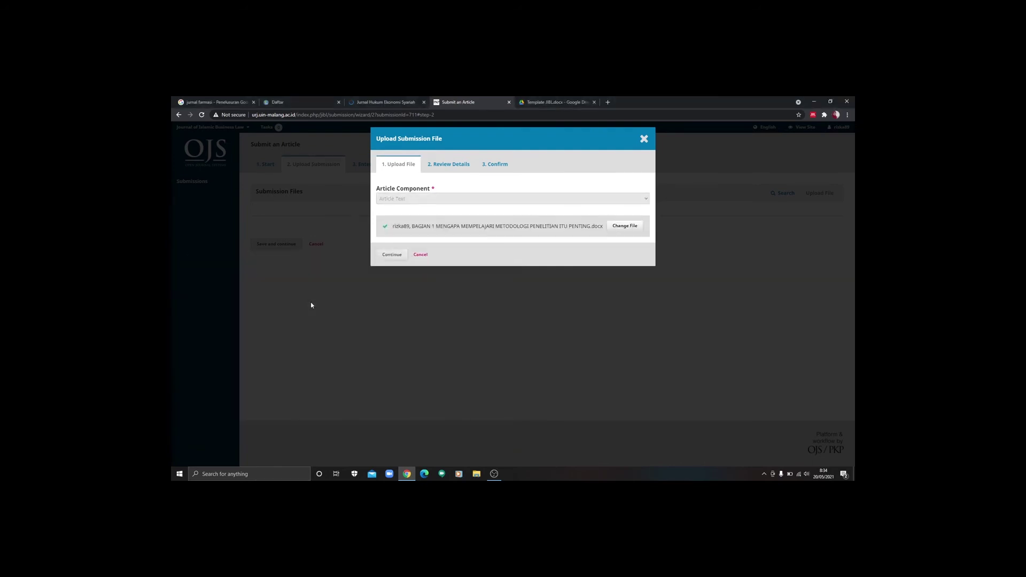
# Step: Continue through the file review, complete it, and save to reach the metadata step
pyautogui.click(391, 256)
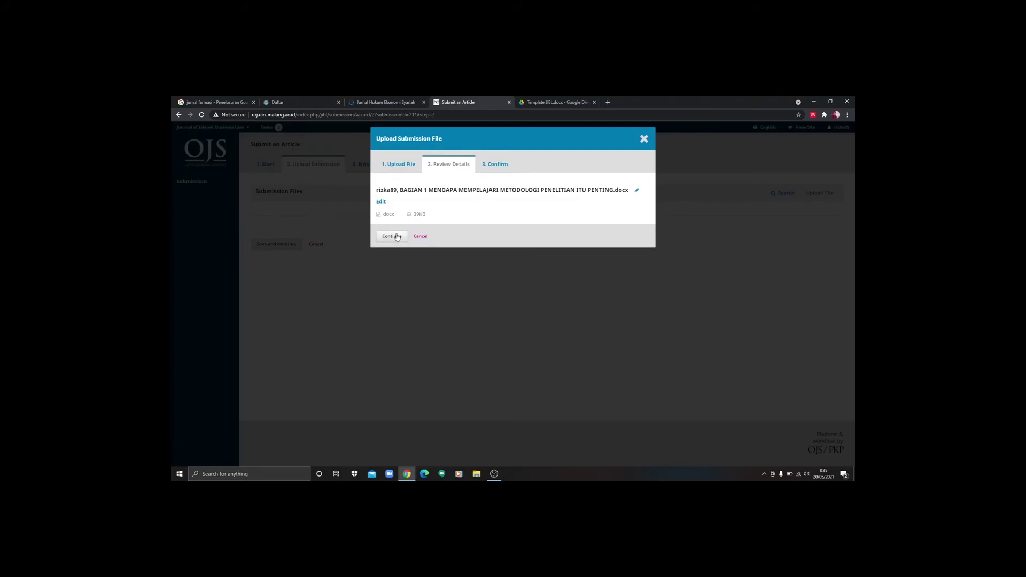
pyautogui.click(391, 236)
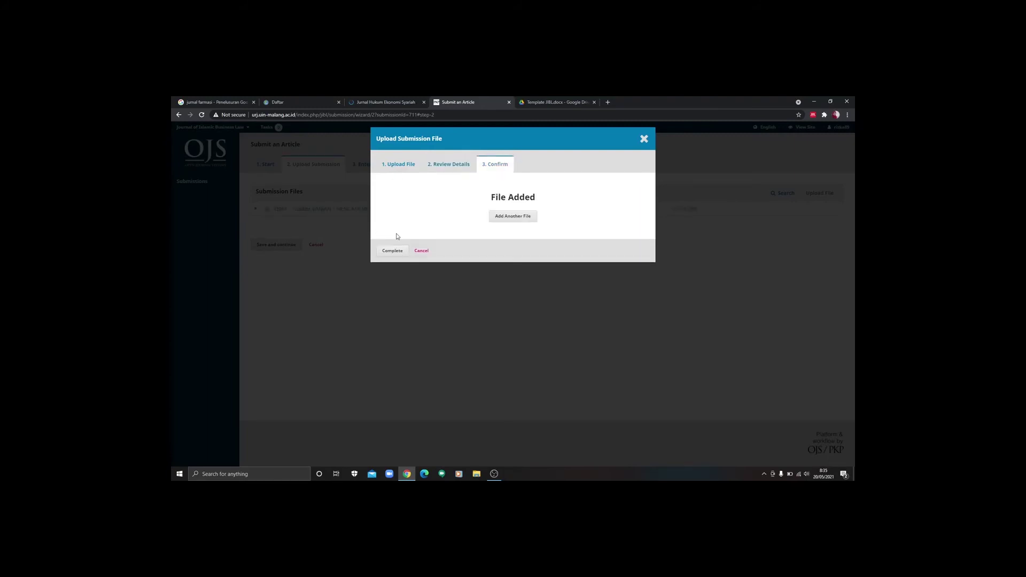
pyautogui.click(395, 252)
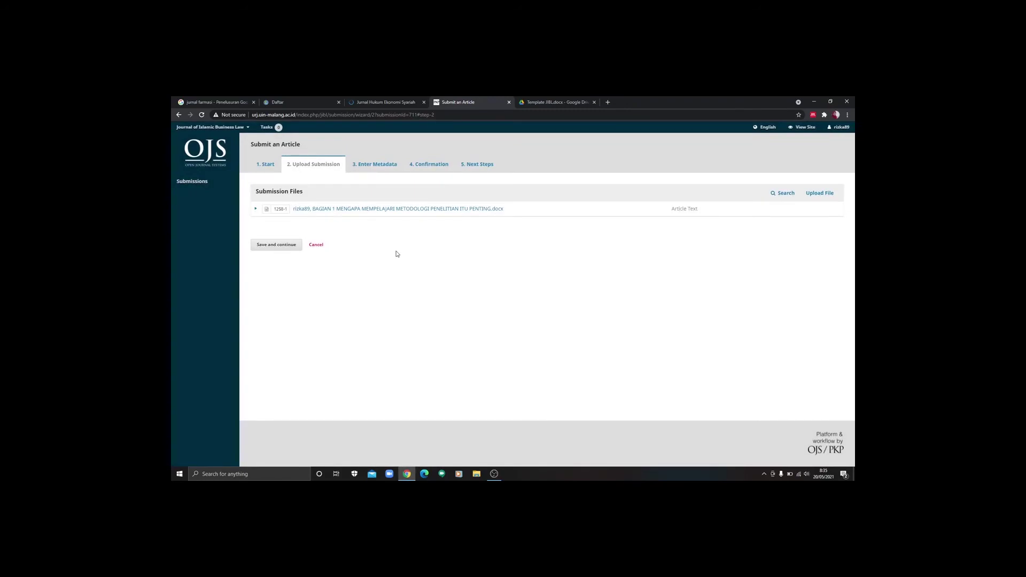
pyautogui.click(289, 245)
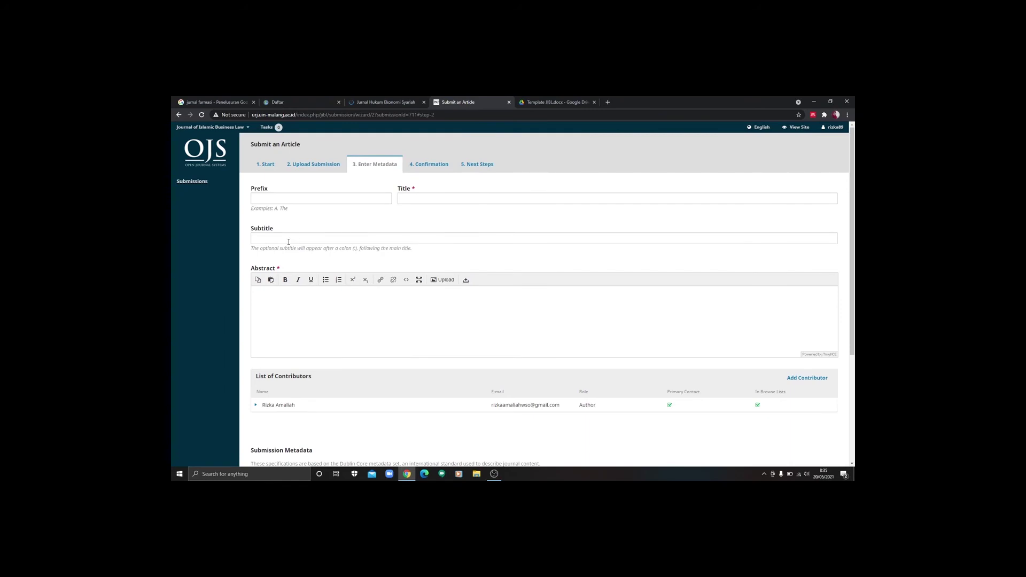
# Step: Place the cursor in the Title field and bring up File Explorer
pyautogui.click(459, 196)
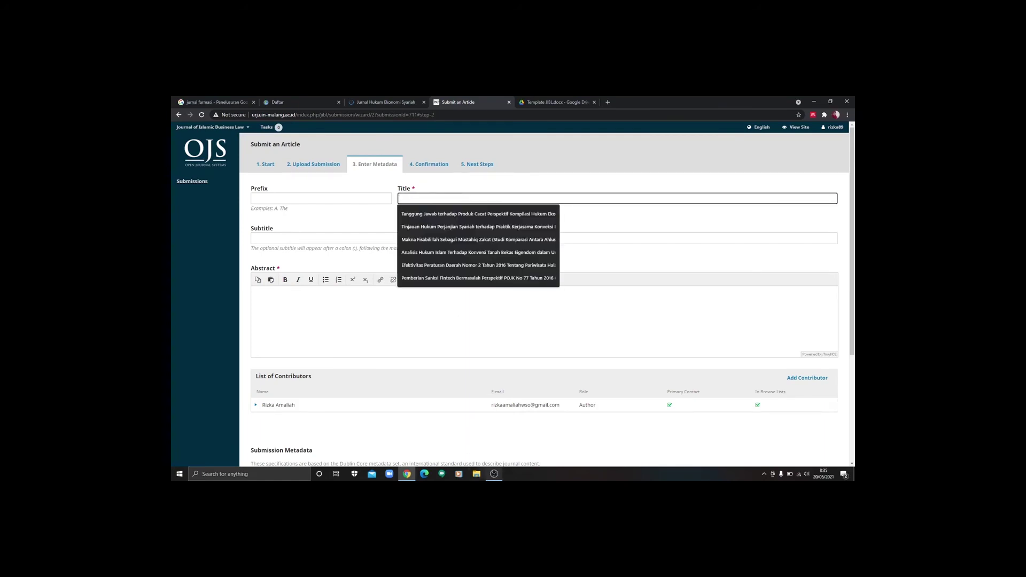
pyautogui.click(476, 474)
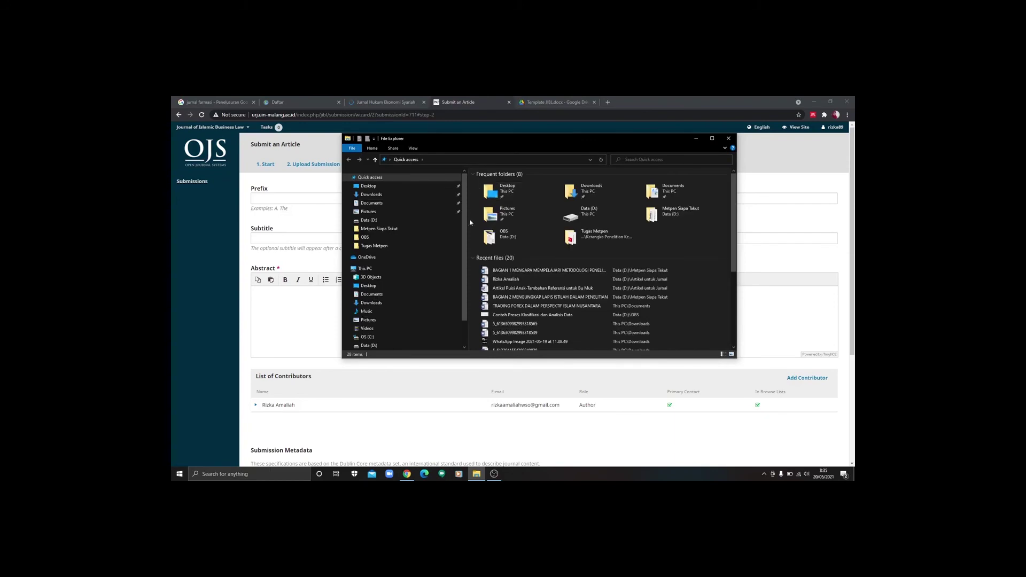
# Step: Open BAGIAN 1 in Word from the Metpen Siapa Takut folder on Data (D:)
pyautogui.scroll(-1, 463, 249)
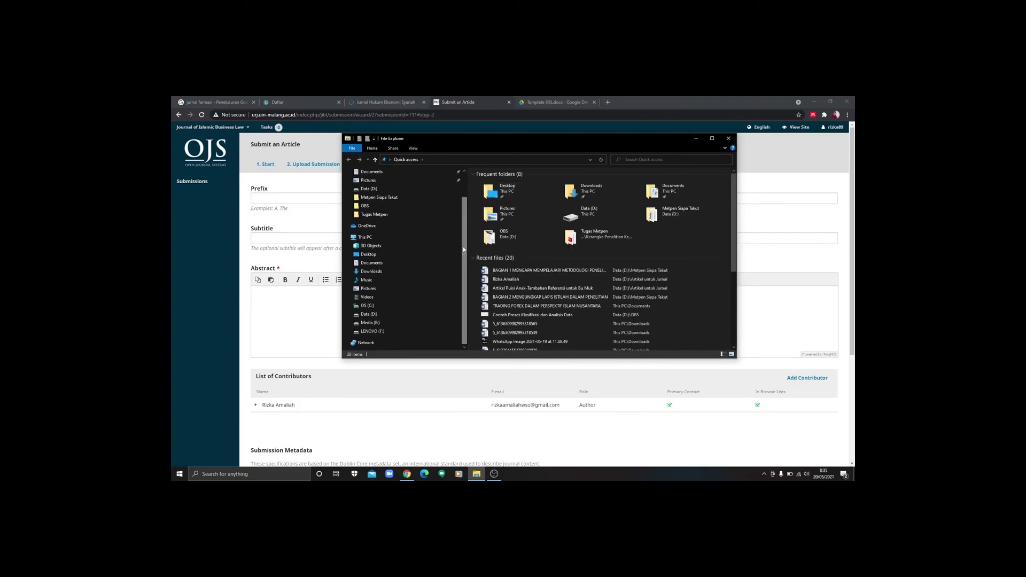
pyautogui.click(369, 314)
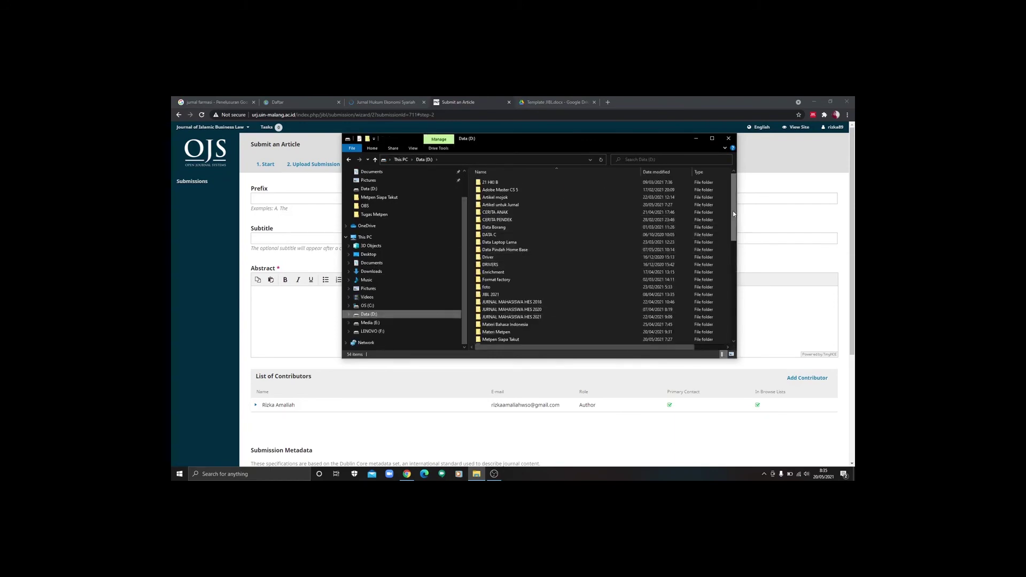
pyautogui.moveTo(733, 214); pyautogui.dragTo(734, 262)
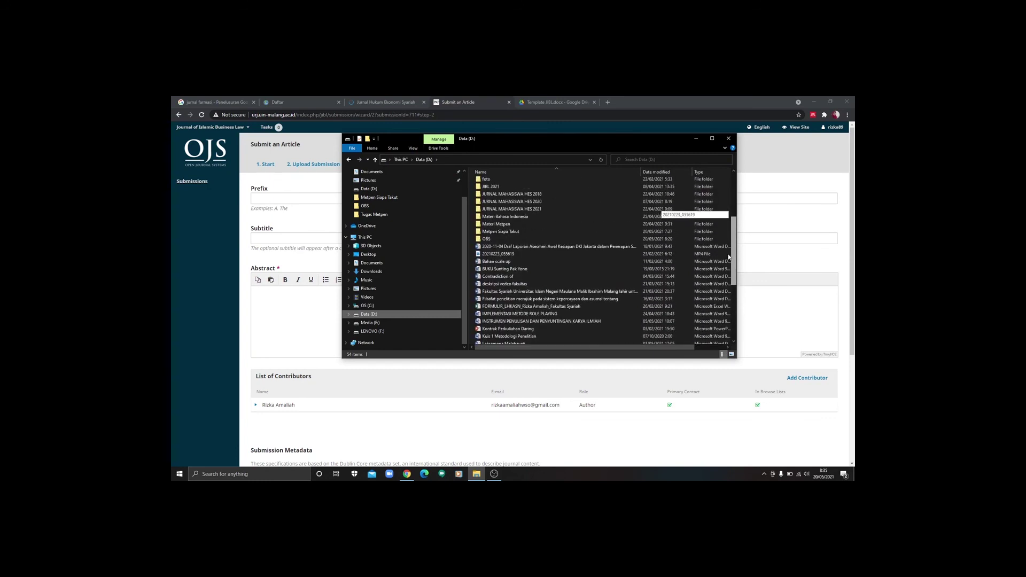
pyautogui.doubleClick(507, 233)
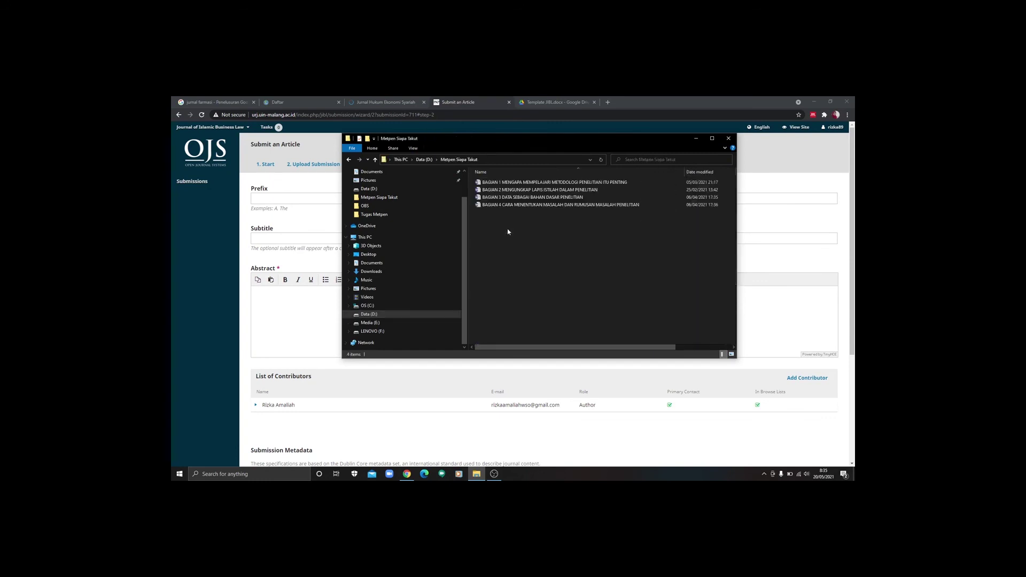
pyautogui.click(512, 185)
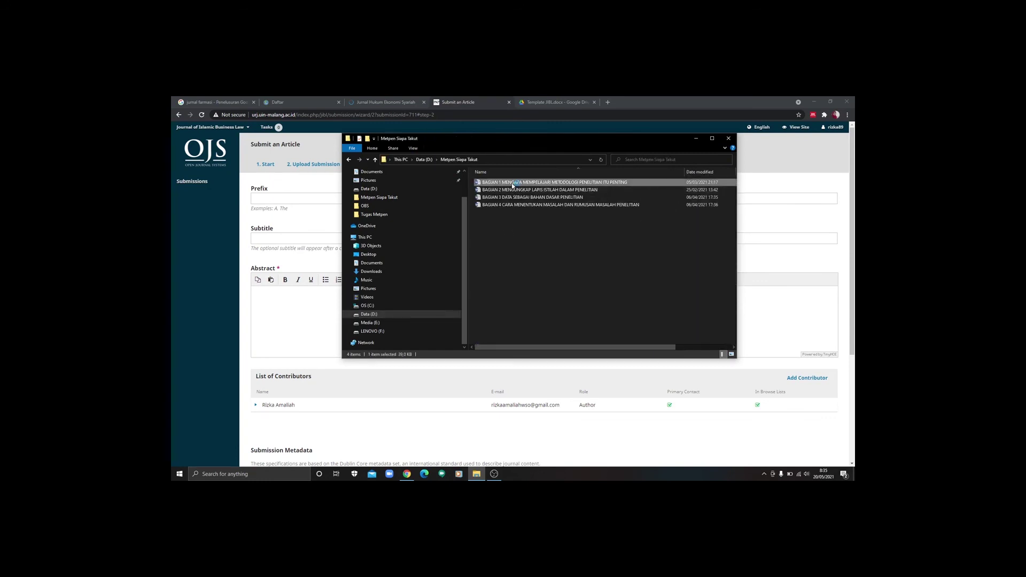
pyautogui.doubleClick(512, 185)
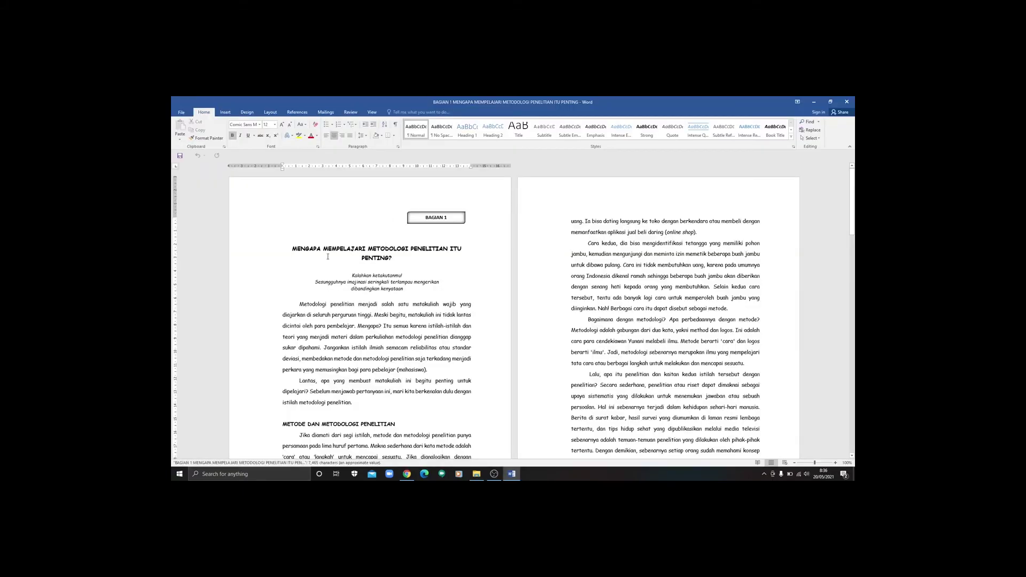
# Step: Copy the article title from Word into the OJS Title field, then view the Template JIBL.docx preview
pyautogui.moveTo(293, 249); pyautogui.dragTo(406, 255)
pyautogui.hotkey('ctrl', 'c')
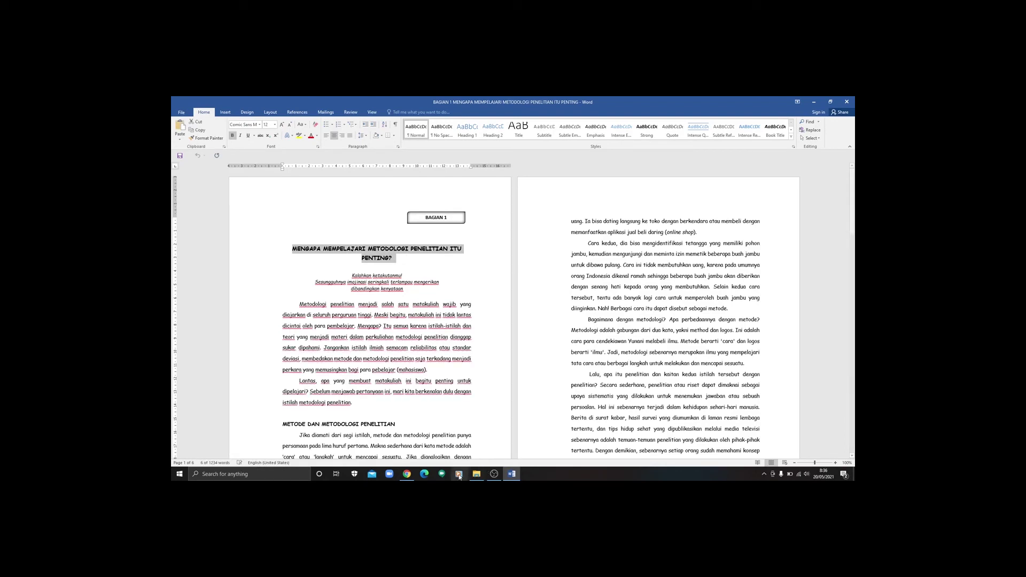
pyautogui.click(407, 474)
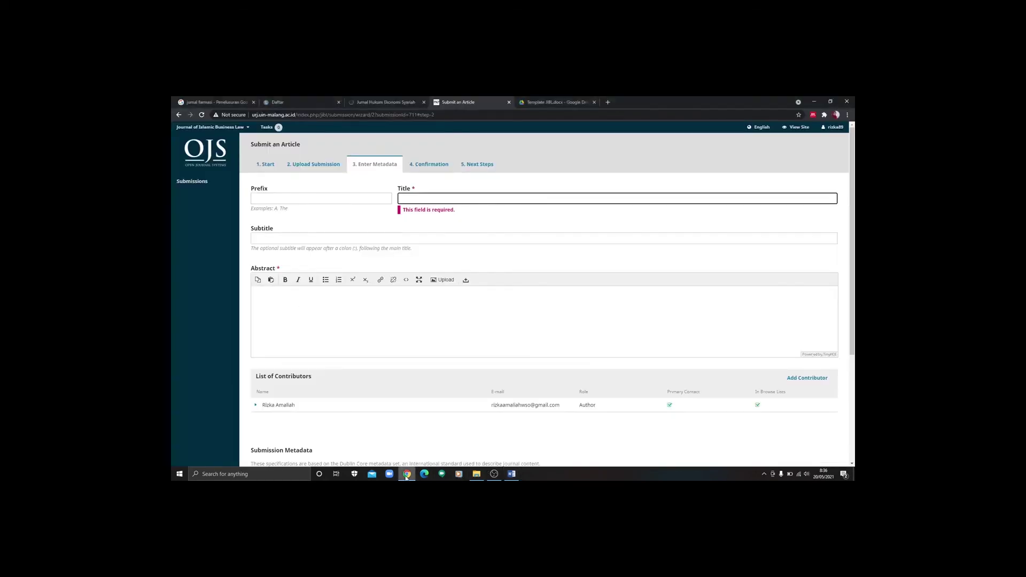
pyautogui.hotkey('ctrl', 'v')
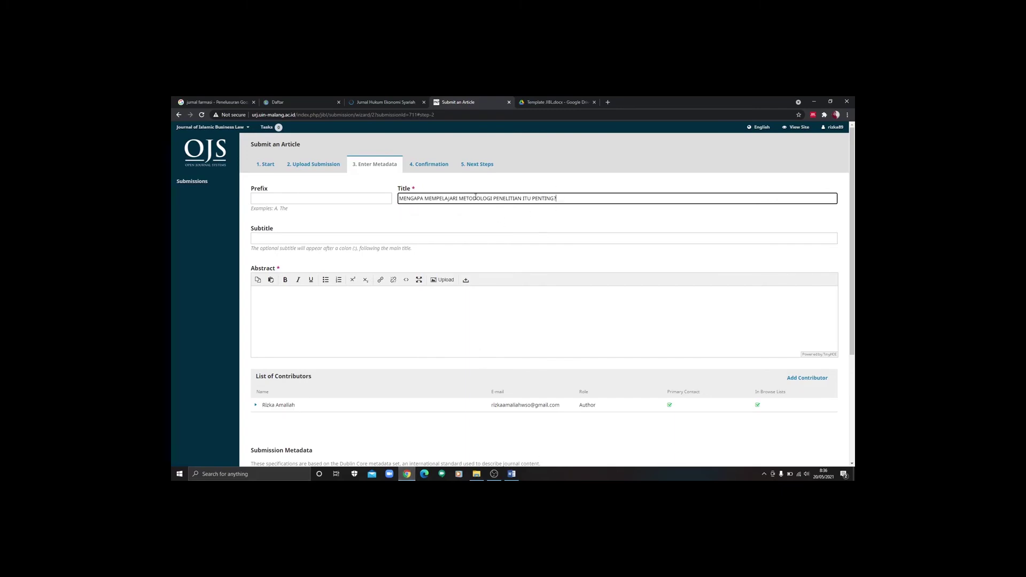
pyautogui.click(364, 317)
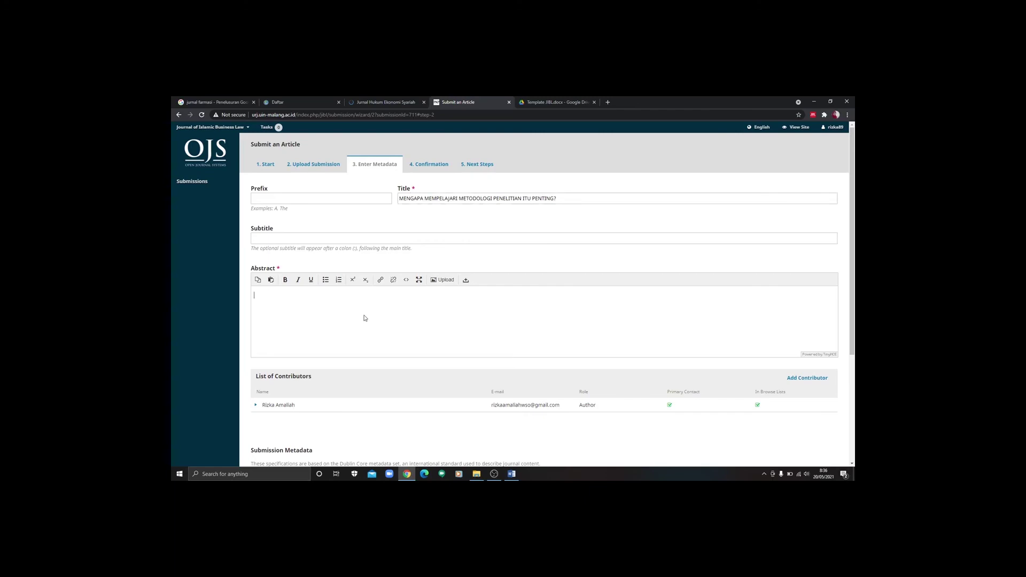
pyautogui.click(540, 99)
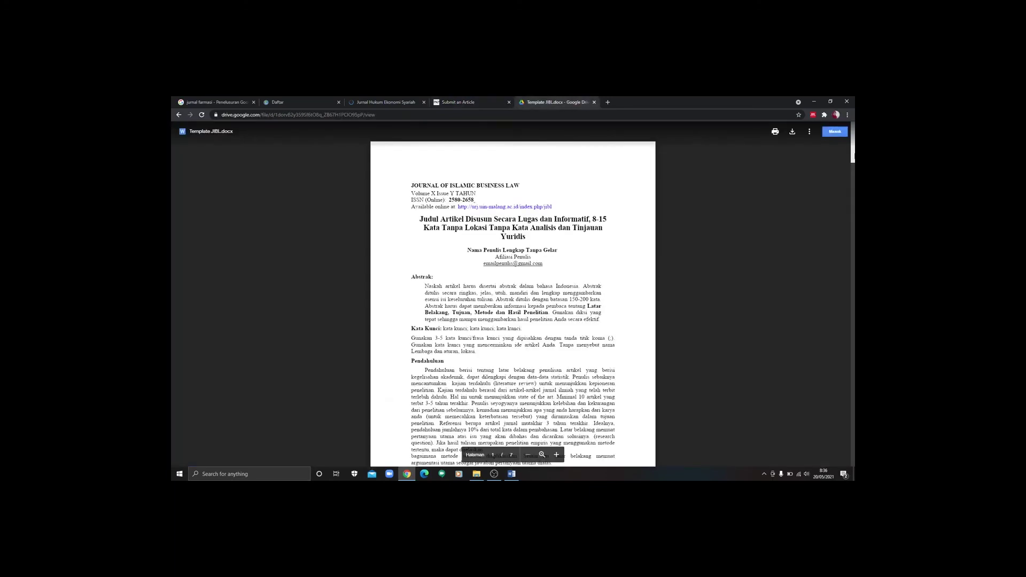
# Step: Read the abstract guidance in the Template JIBL.docx preview, then return to the Submit an Article form
pyautogui.scroll(-1, 513, 299)
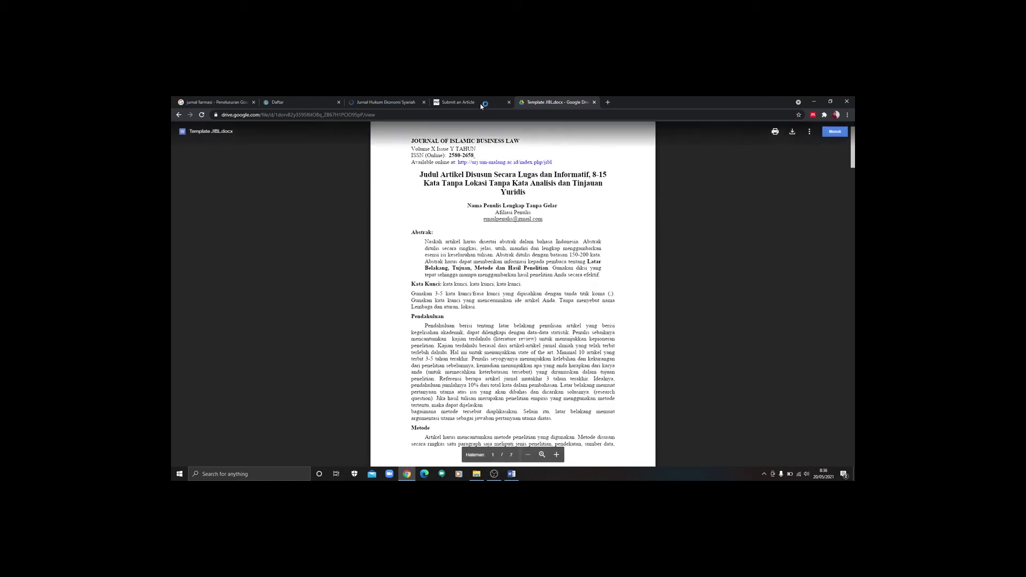
pyautogui.click(458, 102)
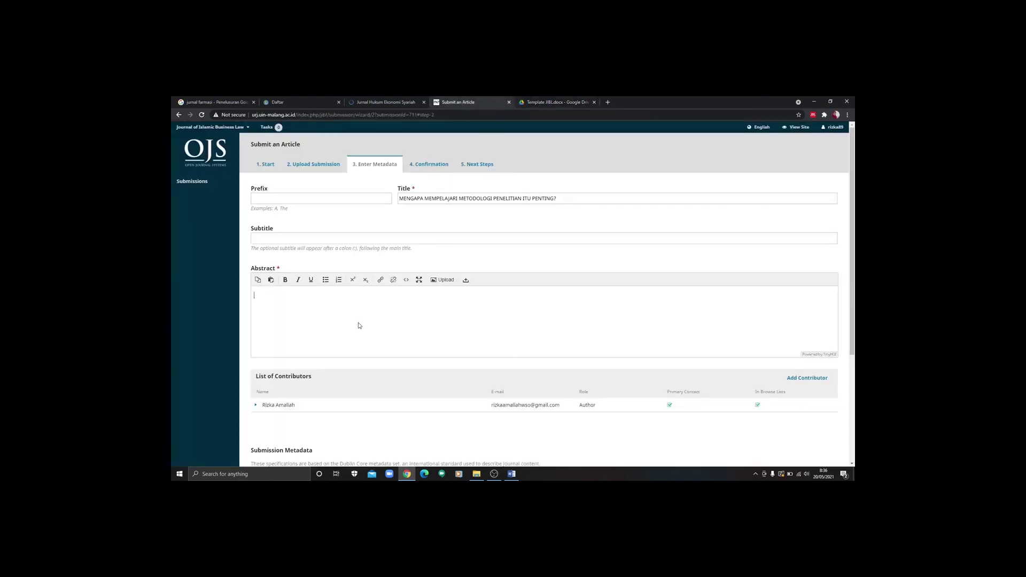
# Step: Paste the Word document's first body paragraph into the OJS Abstract editor
pyautogui.moveTo(511, 474)
pyautogui.click(487, 453)
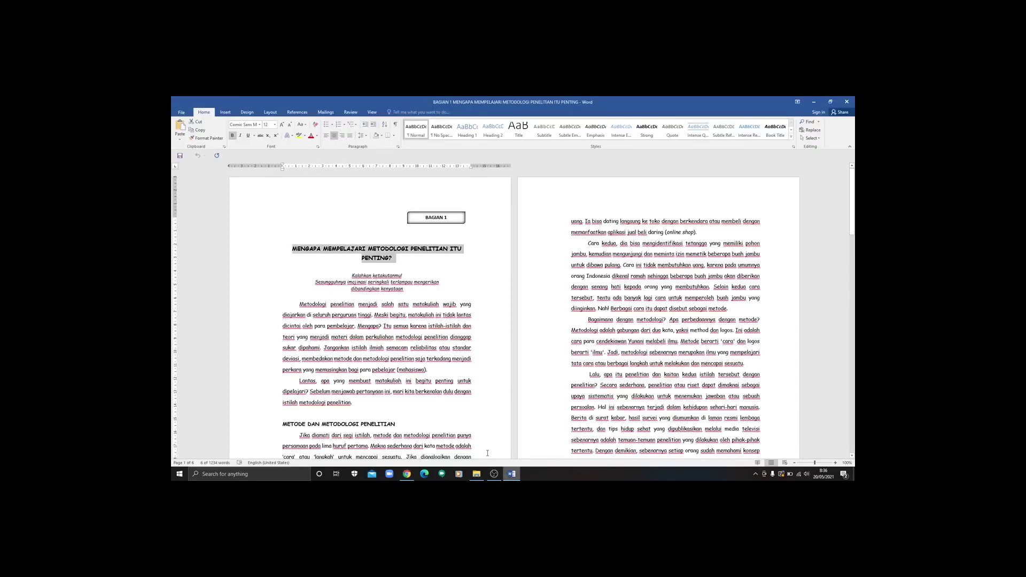
pyautogui.tripleClick(390, 316)
pyautogui.hotkey('ctrl', 'c')
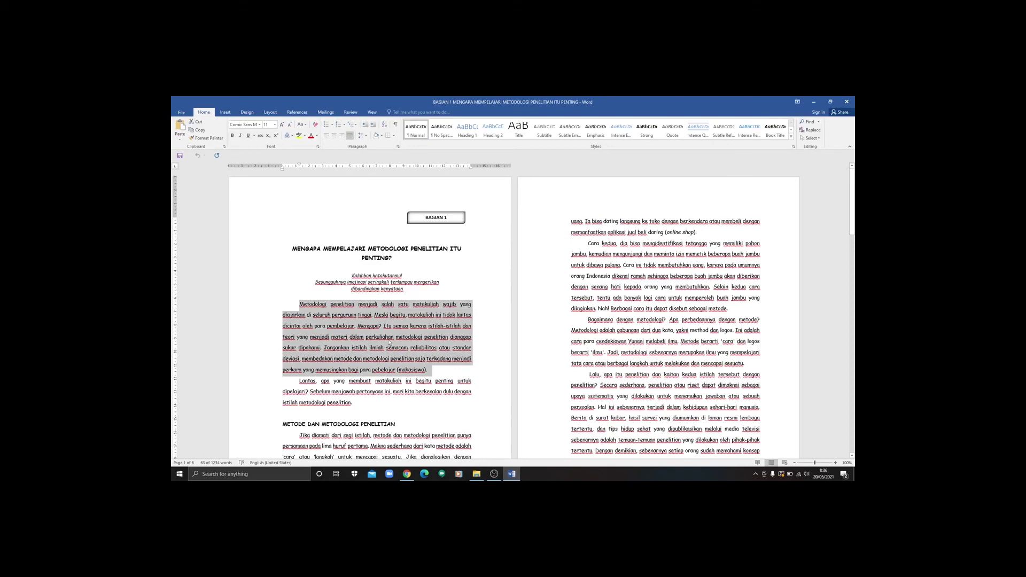
pyautogui.click(406, 474)
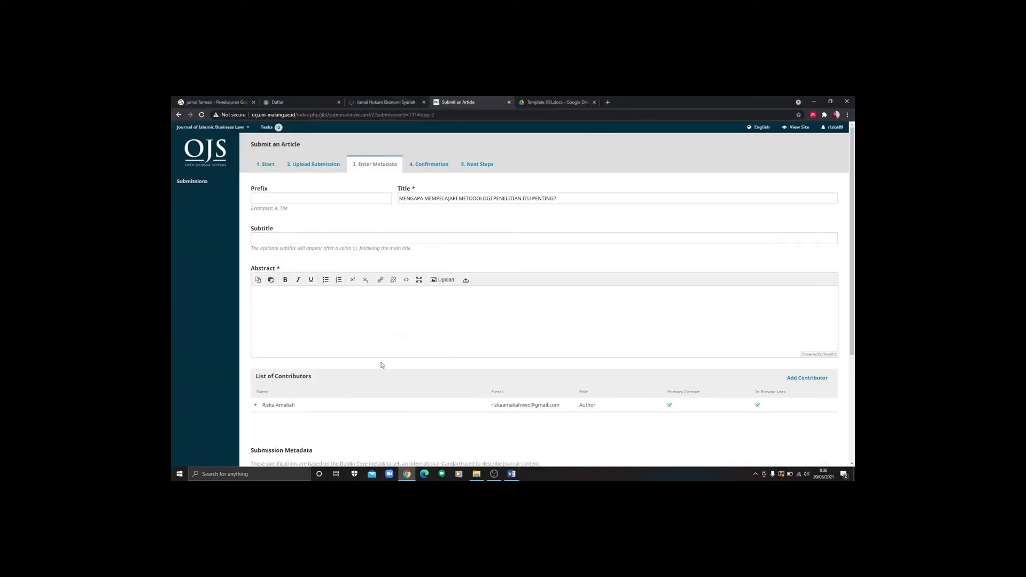
pyautogui.hotkey('ctrl', 'v')
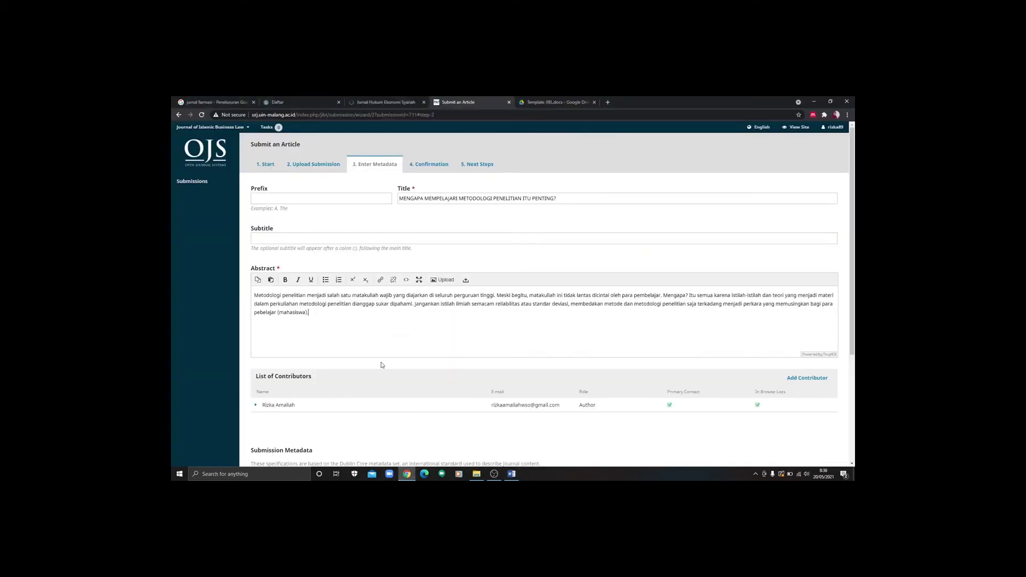
pyautogui.scroll(-1, 853, 235)
pyautogui.moveTo(853, 235); pyautogui.dragTo(854, 288)
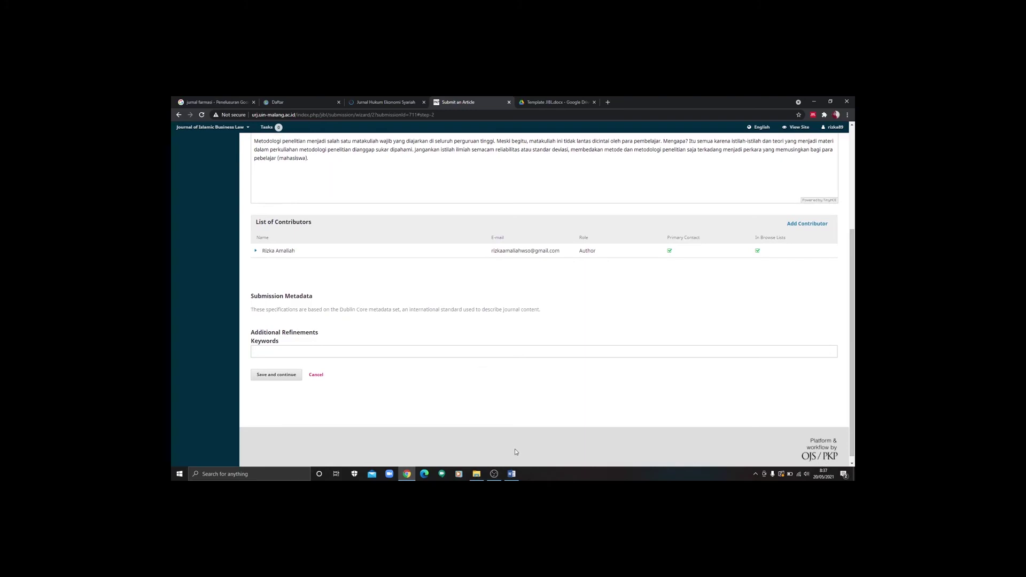
pyautogui.click(511, 473)
# Step: Enter 'tas, apa yang membuat' from Word as the keywords and save the metadata
pyautogui.moveTo(299, 380); pyautogui.dragTo(367, 381)
pyautogui.hotkey('ctrl', 'c')
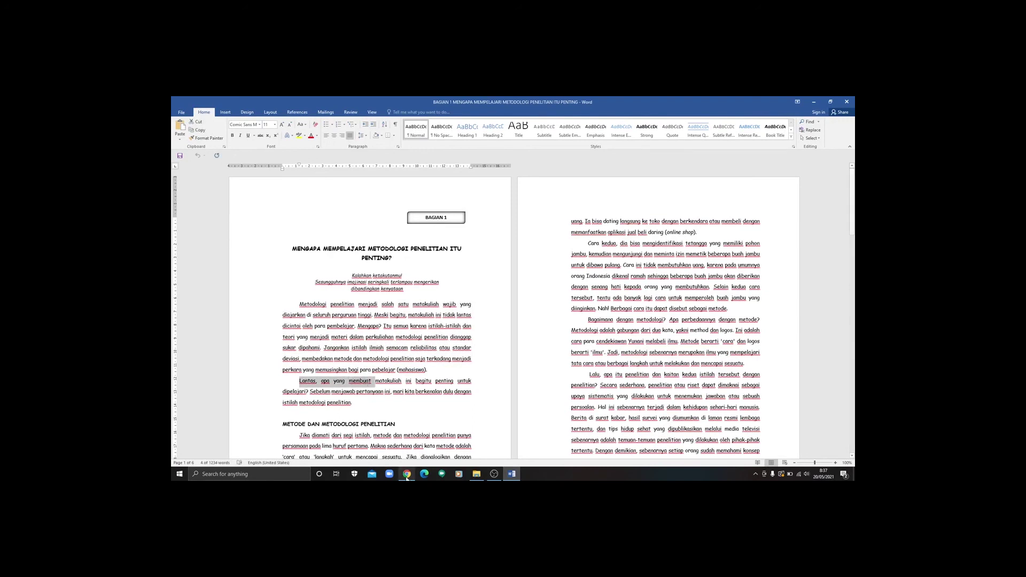
pyautogui.click(407, 474)
pyautogui.hotkey('ctrl', 'v')
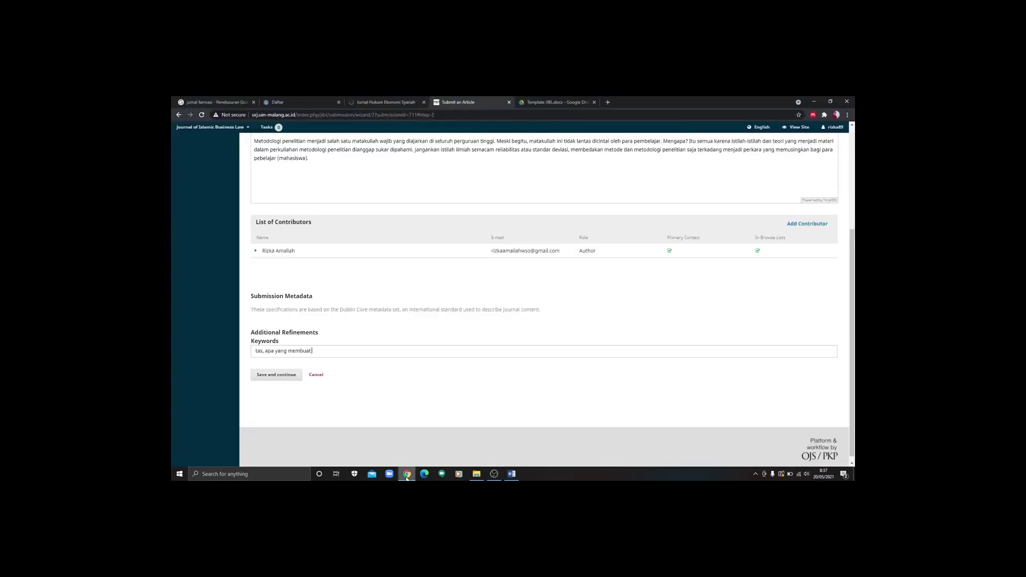
pyautogui.click(276, 376)
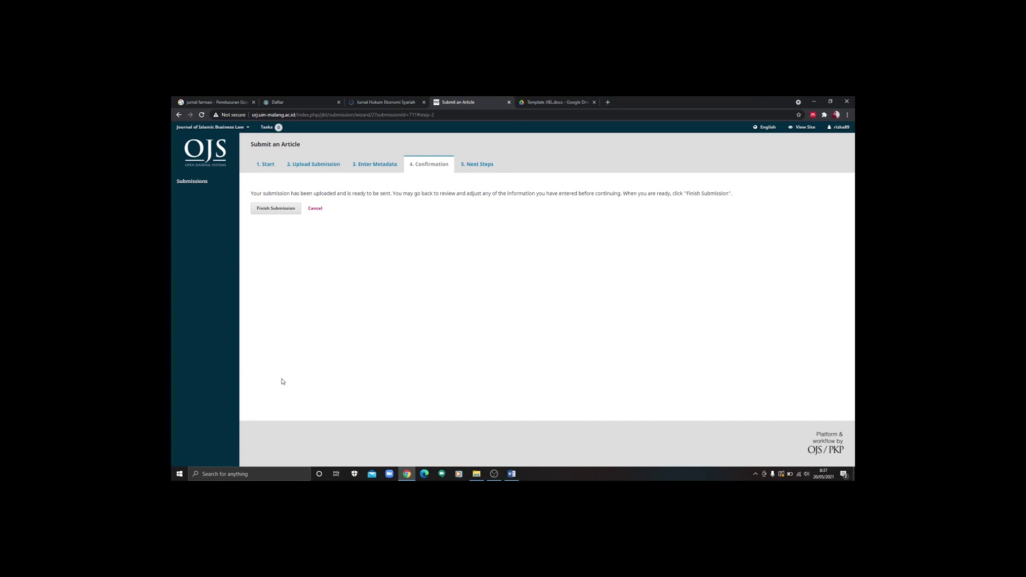
# Step: Finish the submission and confirm it with OK in the dialog
pyautogui.click(274, 208)
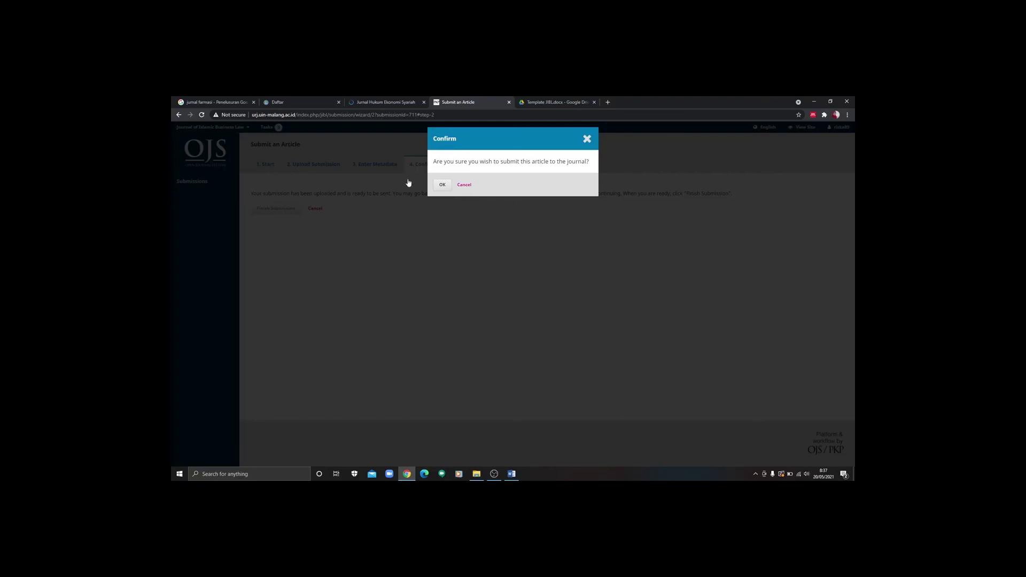
pyautogui.click(441, 185)
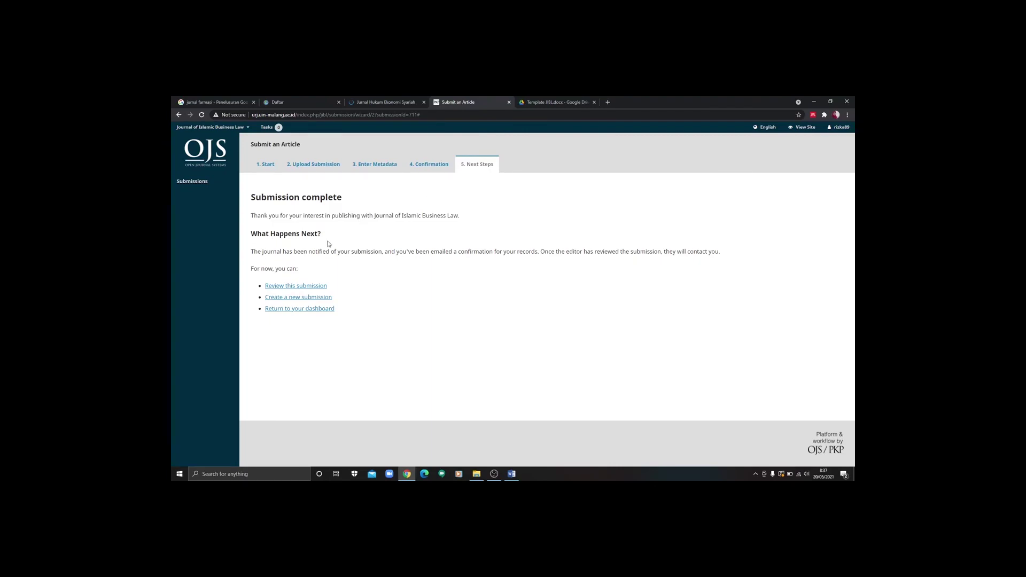
# Step: Check the BAGIAN 1 .docx Article Text on the submission page, then log out
pyautogui.click(297, 288)
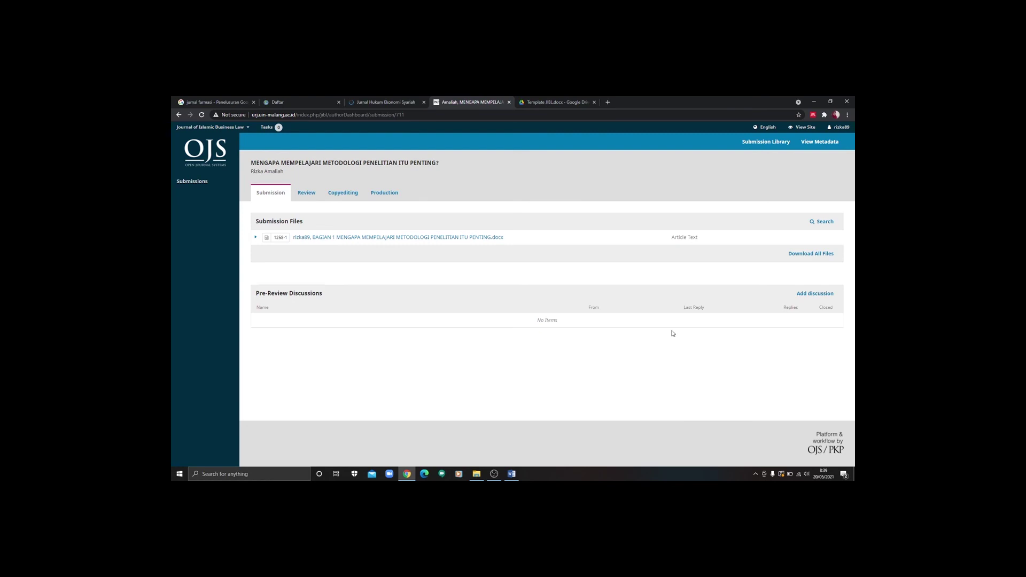
pyautogui.moveTo(838, 128)
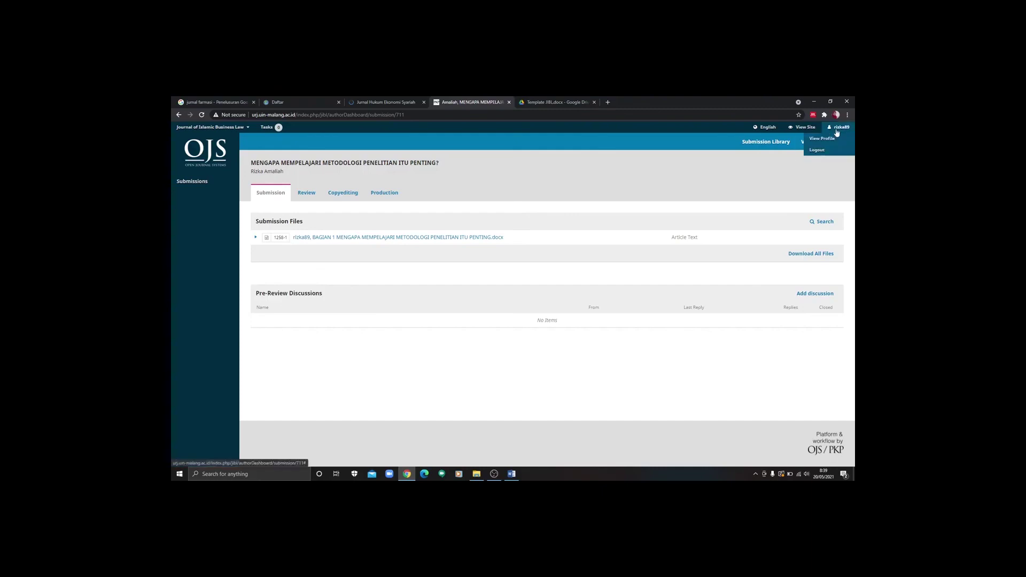
pyautogui.click(818, 150)
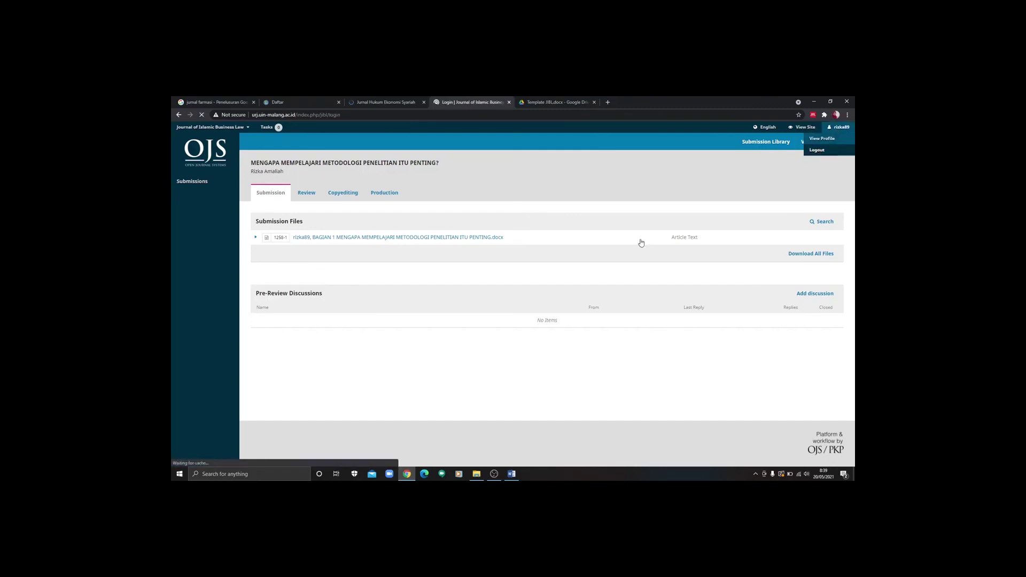